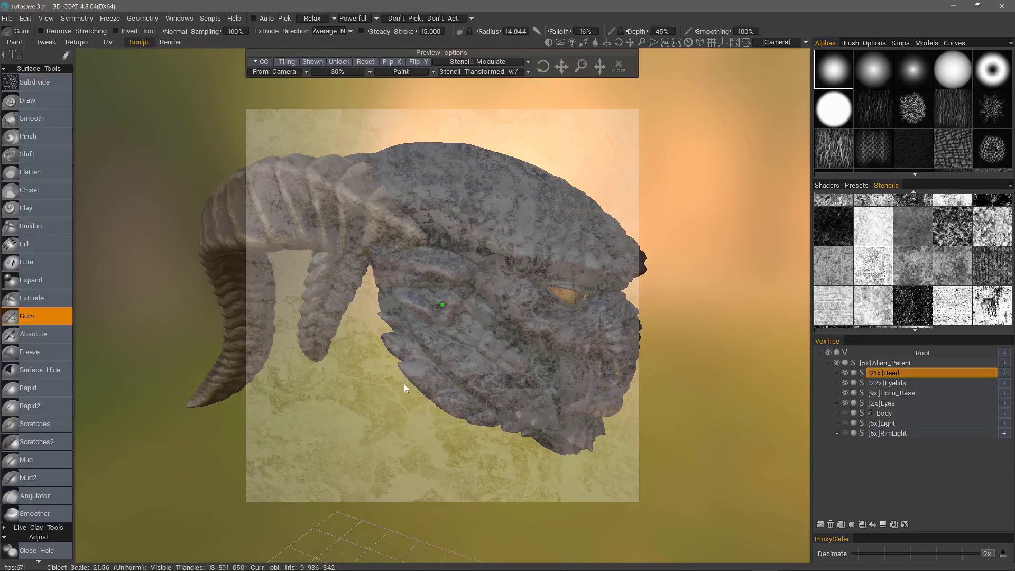
- Reset the stencil preview, try moving and scaling it over the head, and reset its placement again
left_click(366, 61)
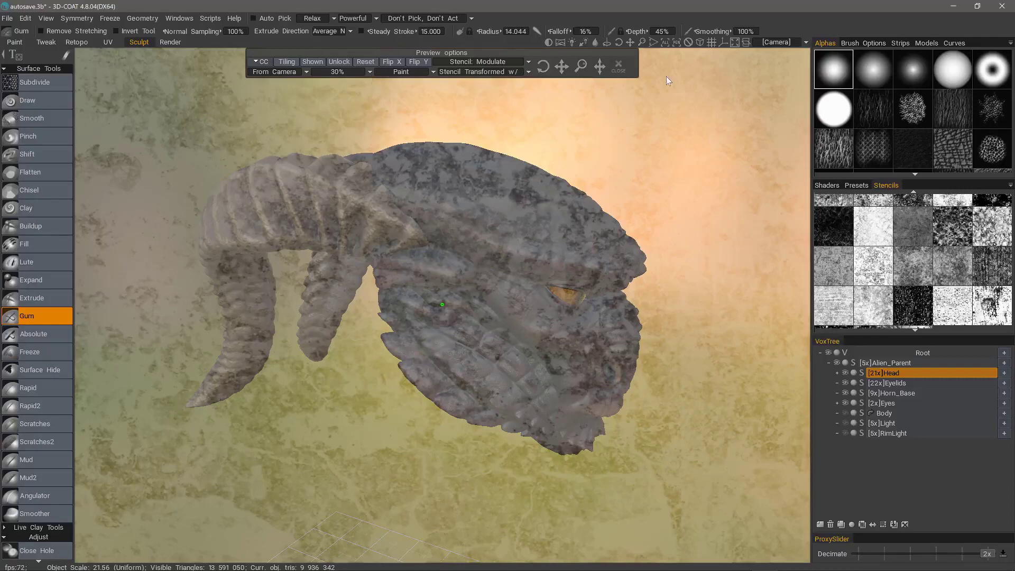
left_click_drag(561, 67, 495, 108)
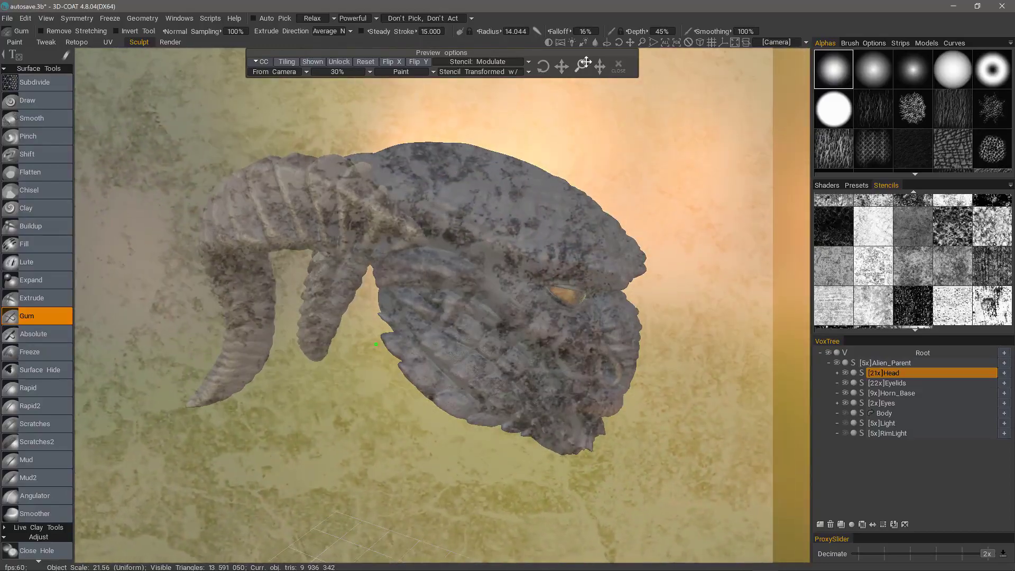
left_click_drag(581, 66, 522, 103)
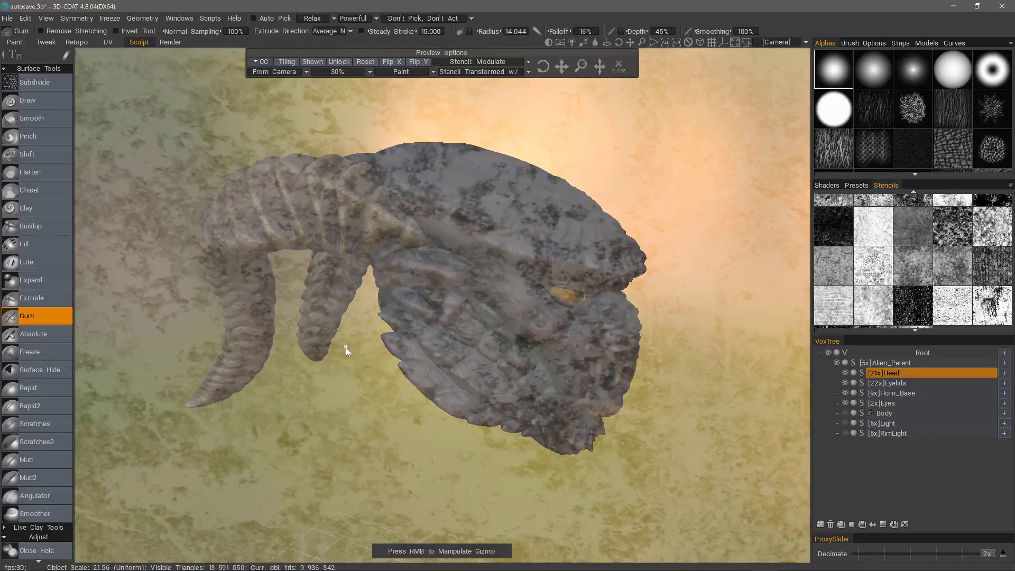
left_click(365, 62)
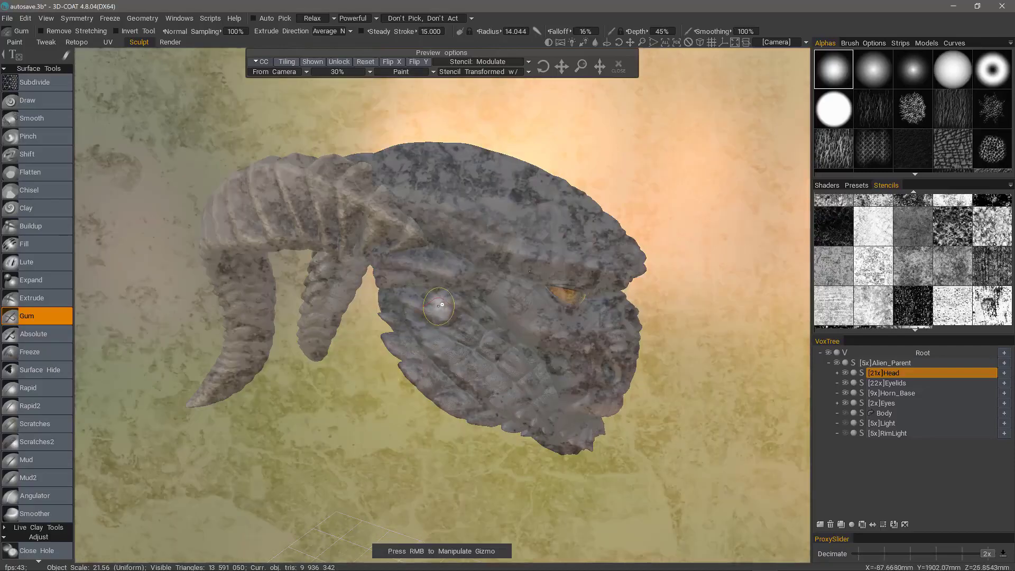
- Show the stencil's transform gizmo, move the stencil toward the creature's face, and freely scale and rotate it
right_click_drag(442, 305, 428, 328)
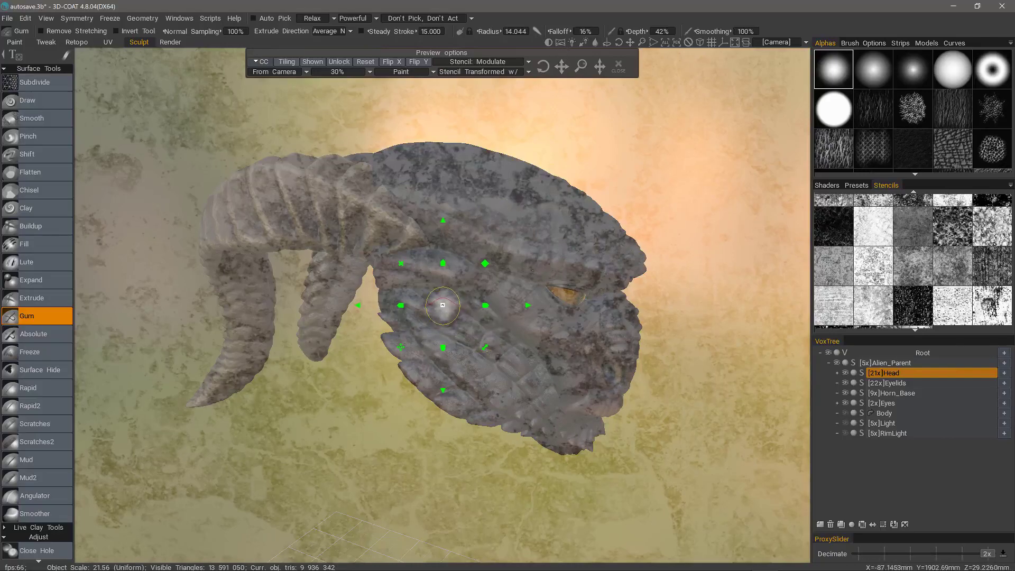
right_click_drag(443, 306, 500, 313)
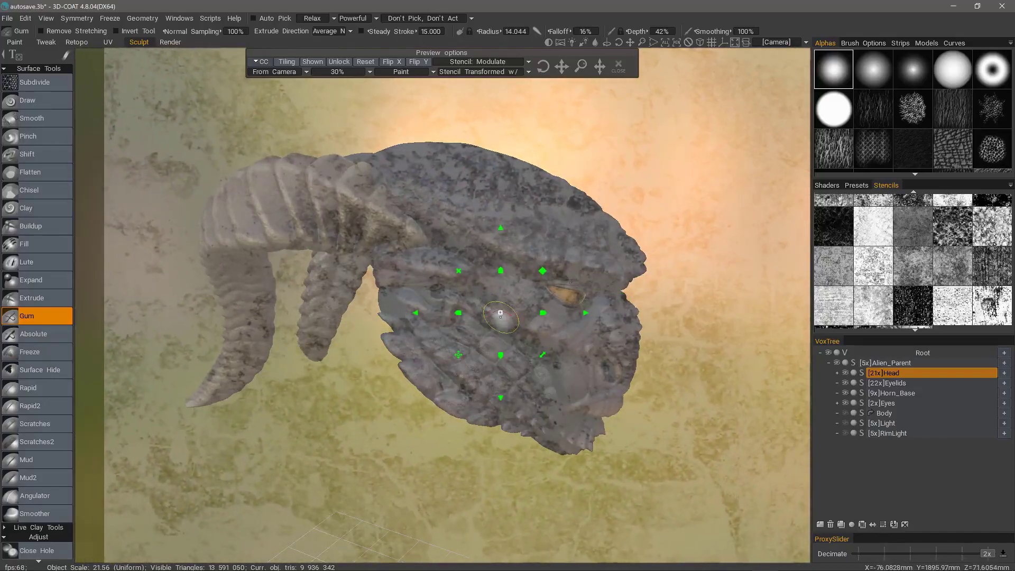
mouse_move(543, 270)
right_mouse_down()
mouse_move(549, 237)
mouse_move(548, 267)
mouse_move(561, 263)
mouse_move(543, 270)
right_mouse_up()
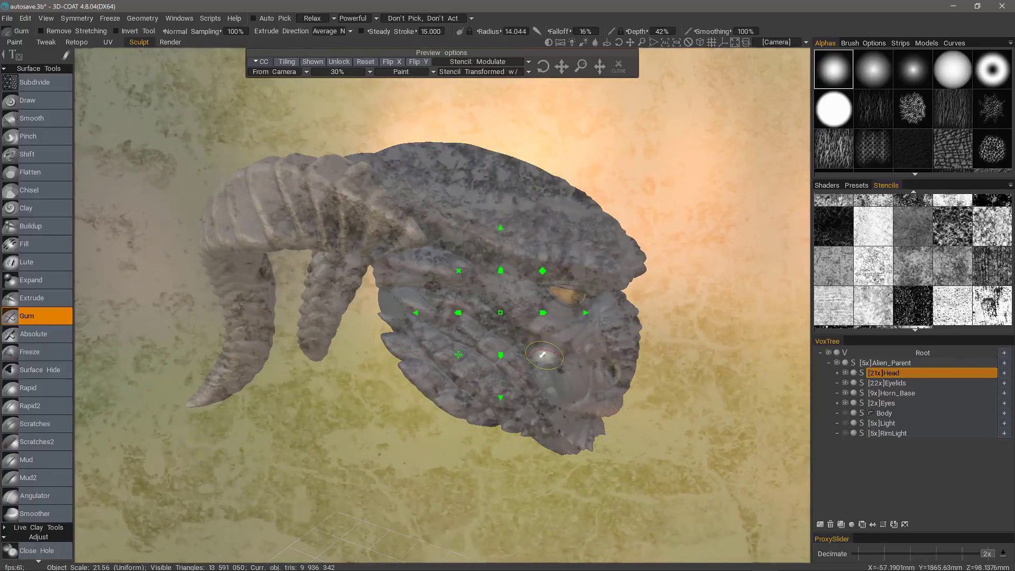
right_click_drag(542, 354, 543, 354)
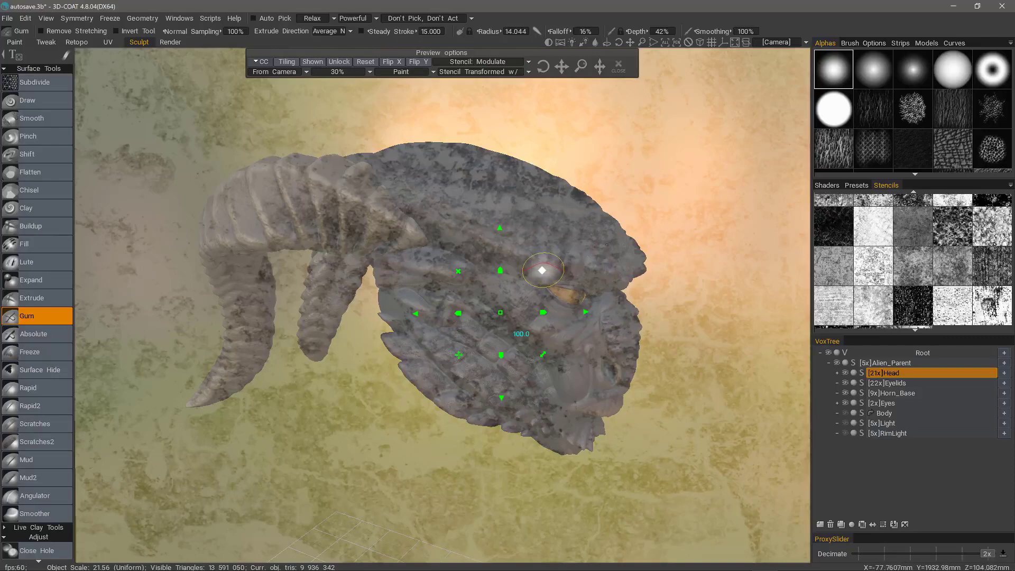
- Enter an exact scale value for the stencil through its gizmo and set its rotation to 45 degrees
key("space")
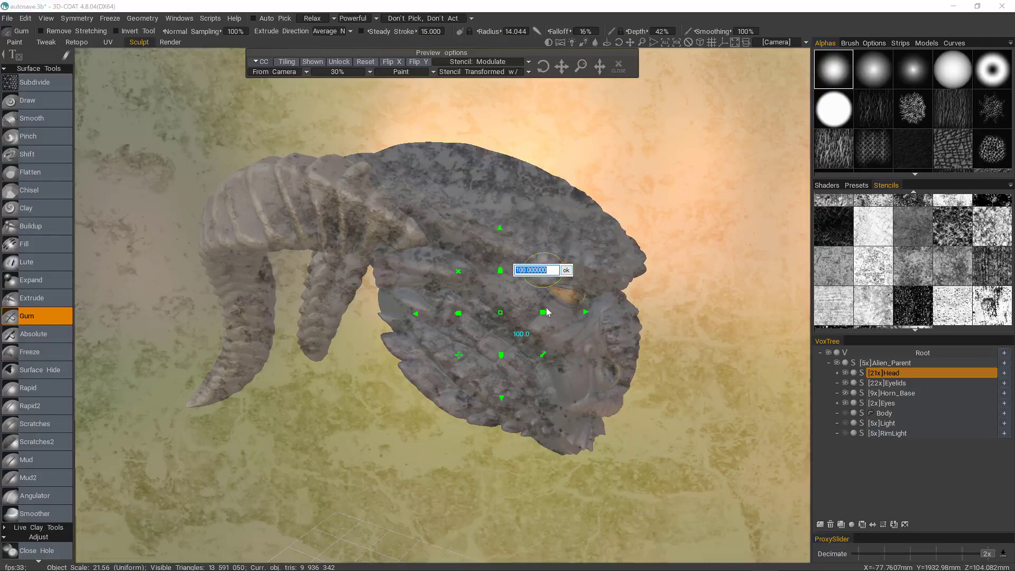
type("15.0")
key("Return")
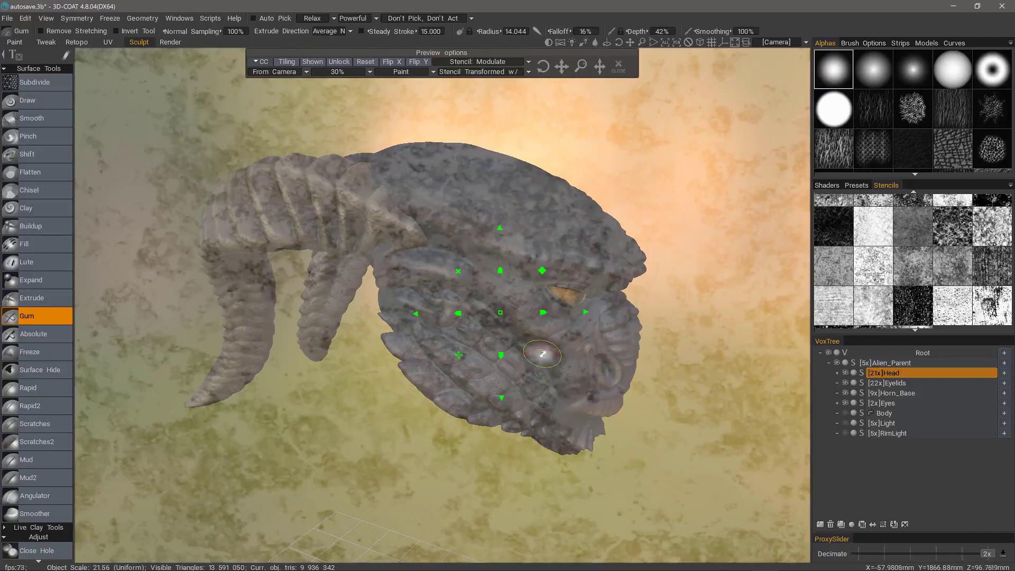
key("space")
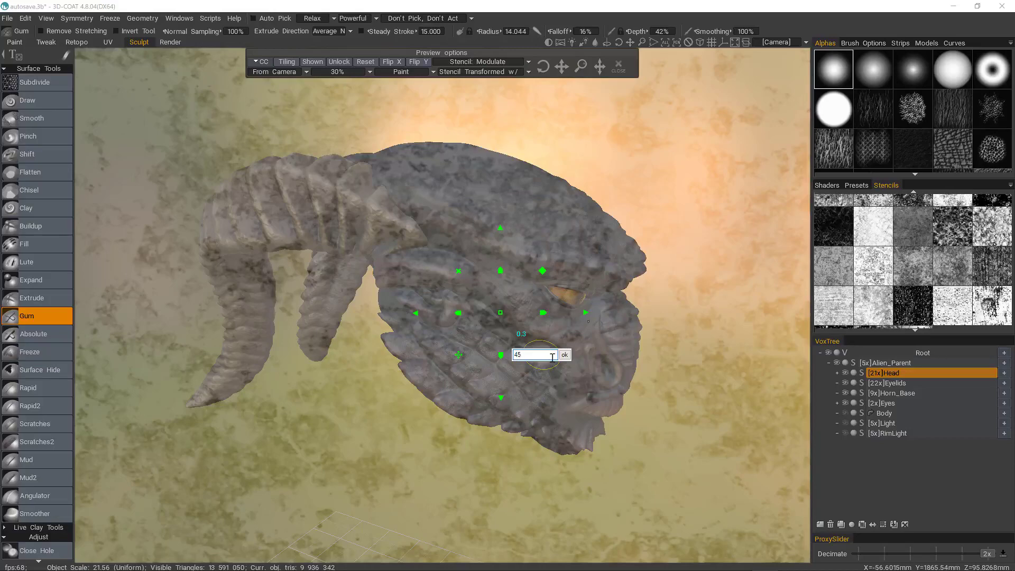
left_click(564, 355)
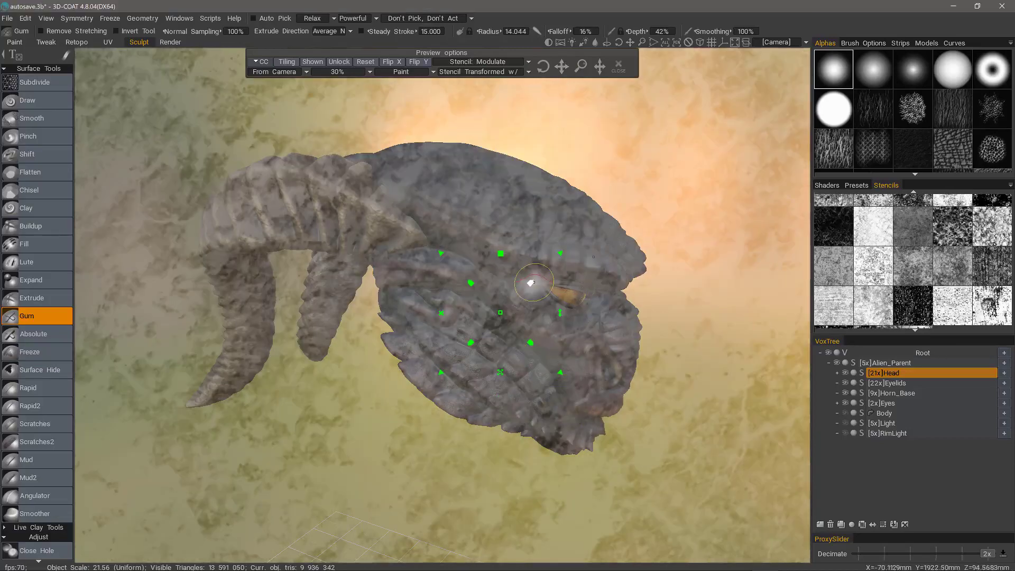
- Scale the rotated stencil down until its edges show, and set its rotation to 0 degrees
left_click_drag(502, 254, 508, 288)
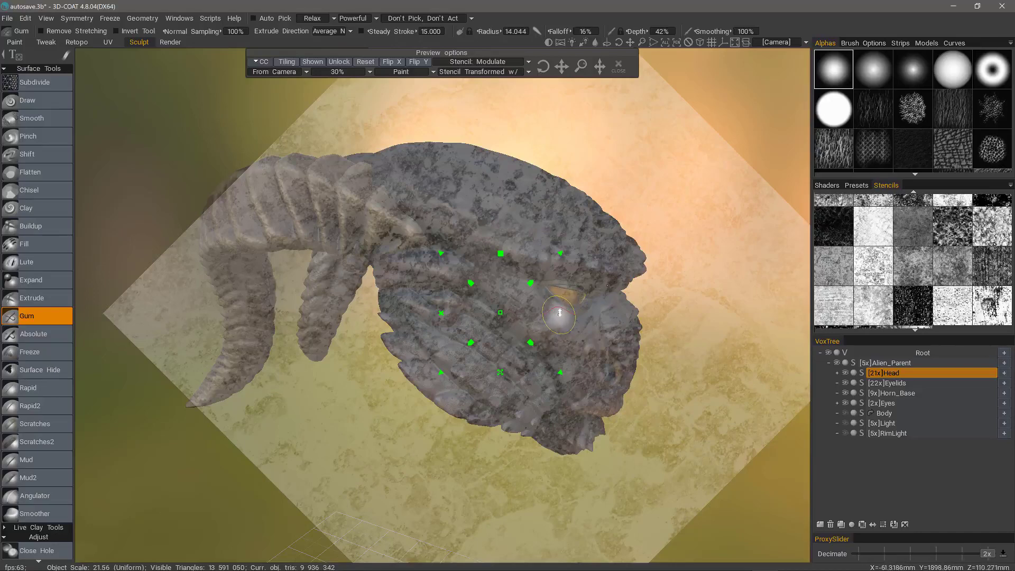
key("space")
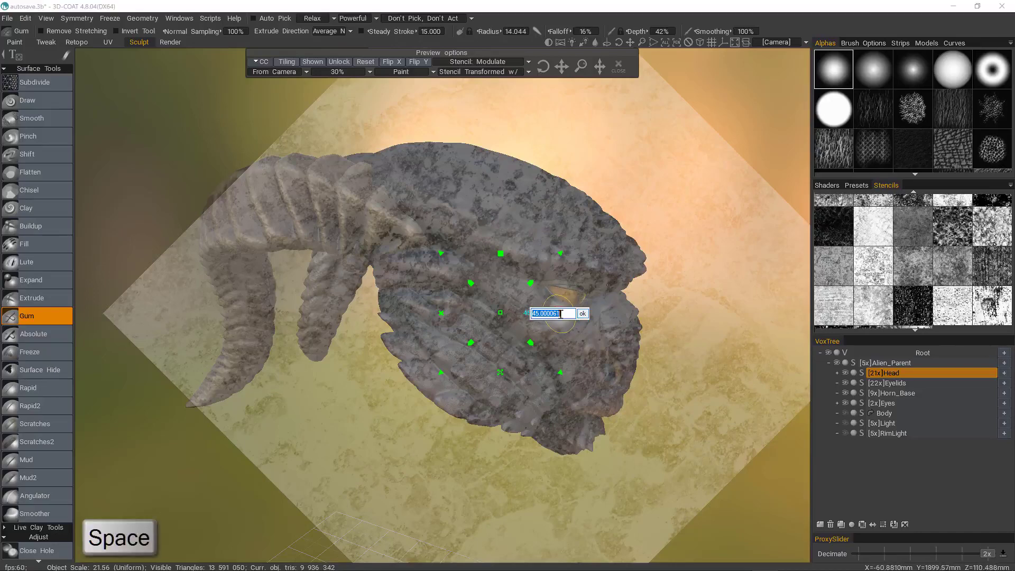
type("0")
key("Return")
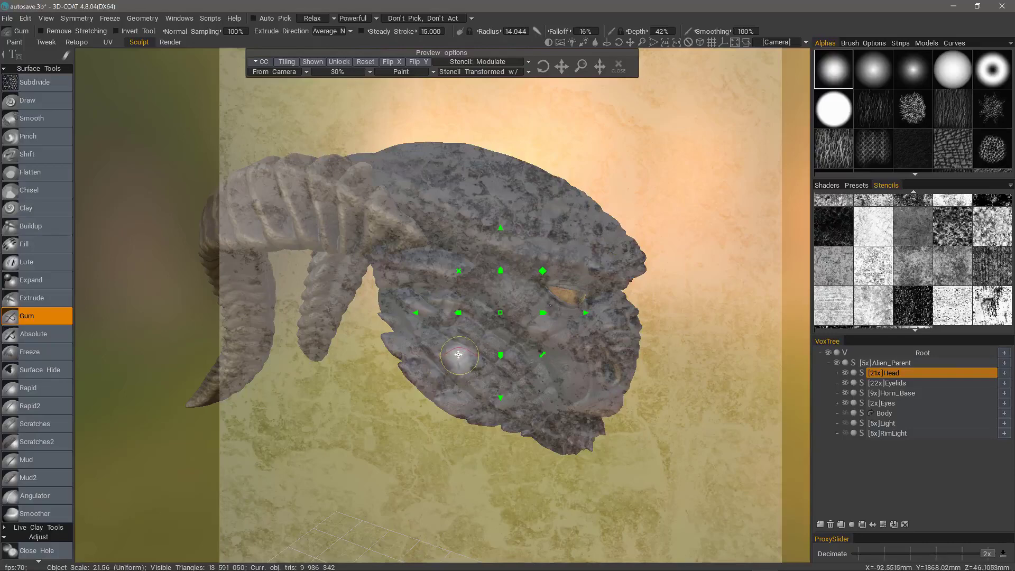
- Move the gizmo's pivot to the creature's snout, rotate and scale the stencil slightly around it, and reset the stencil
left_click_drag(458, 355, 593, 305)
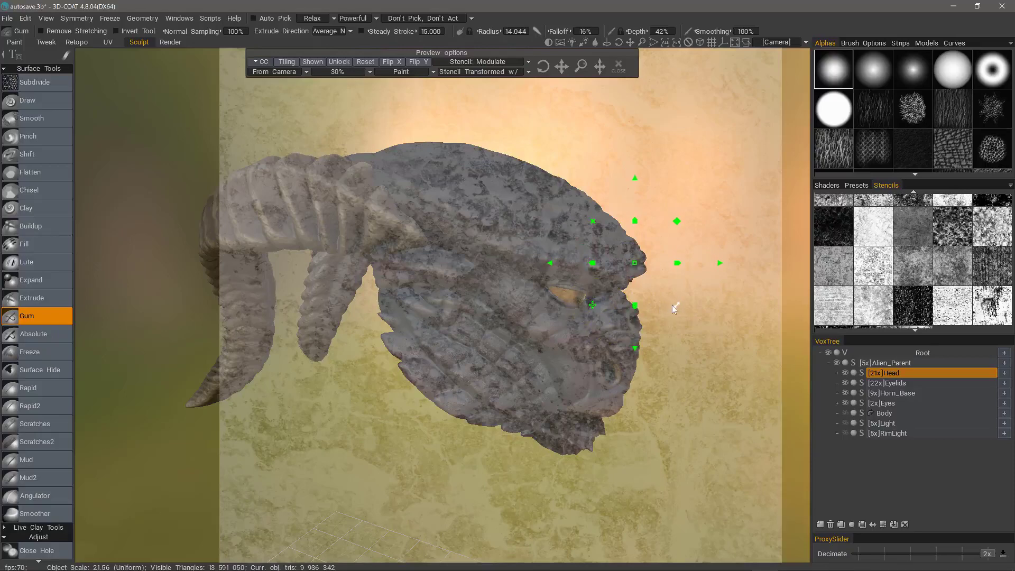
left_click_drag(678, 304, 695, 319)
left_click_drag(673, 223, 680, 221)
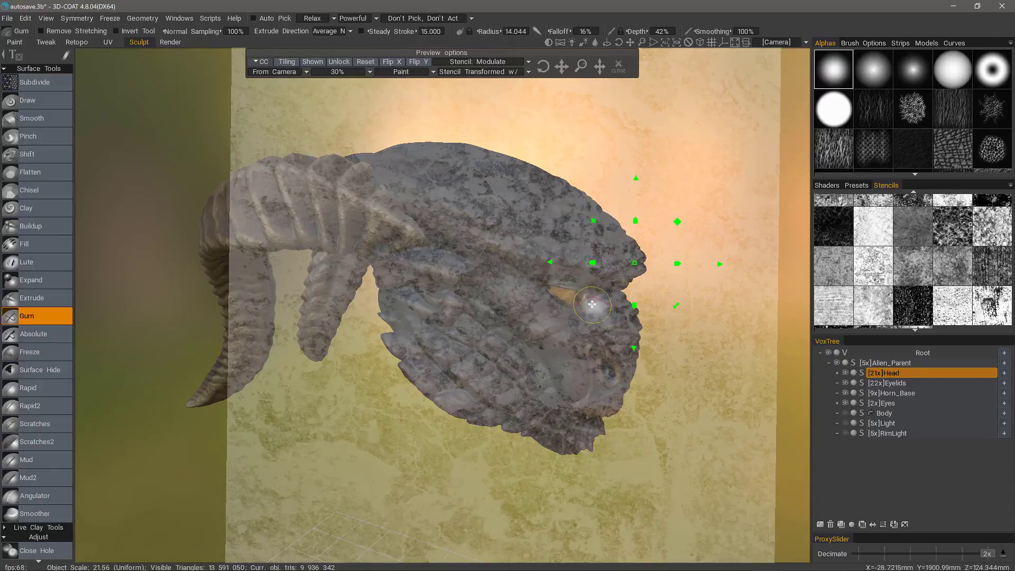
left_click(366, 62)
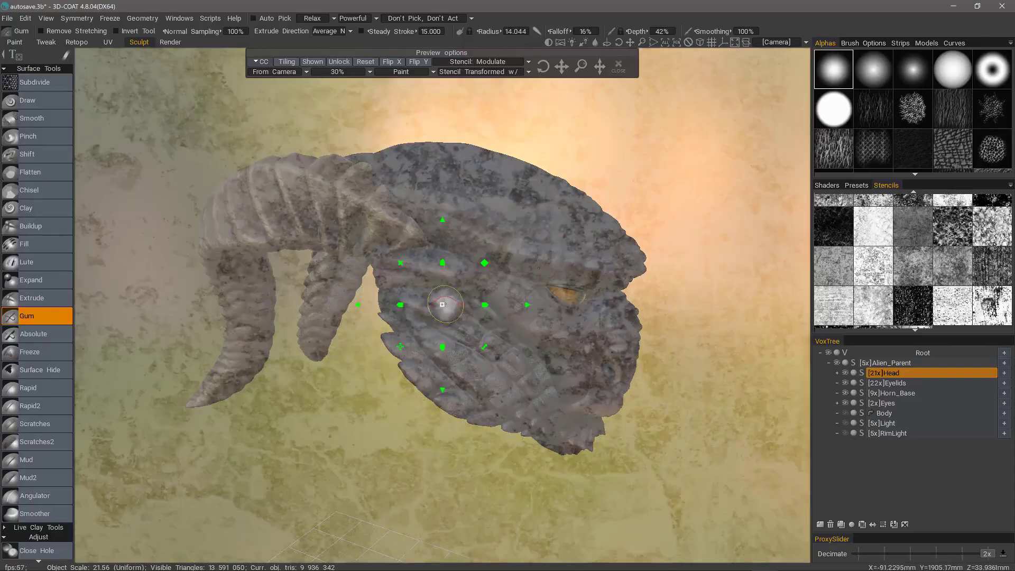
- Shift the stencil a short distance horizontally toward the eye with its gizmo, and hide the gizmo
right_click_drag(442, 304, 442, 305)
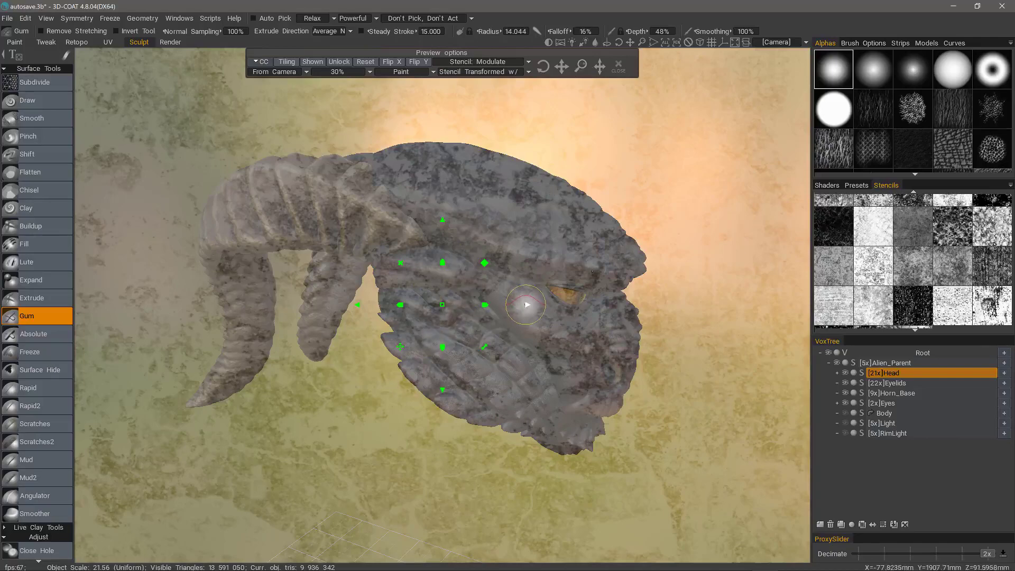
left_click_drag(528, 305, 550, 305)
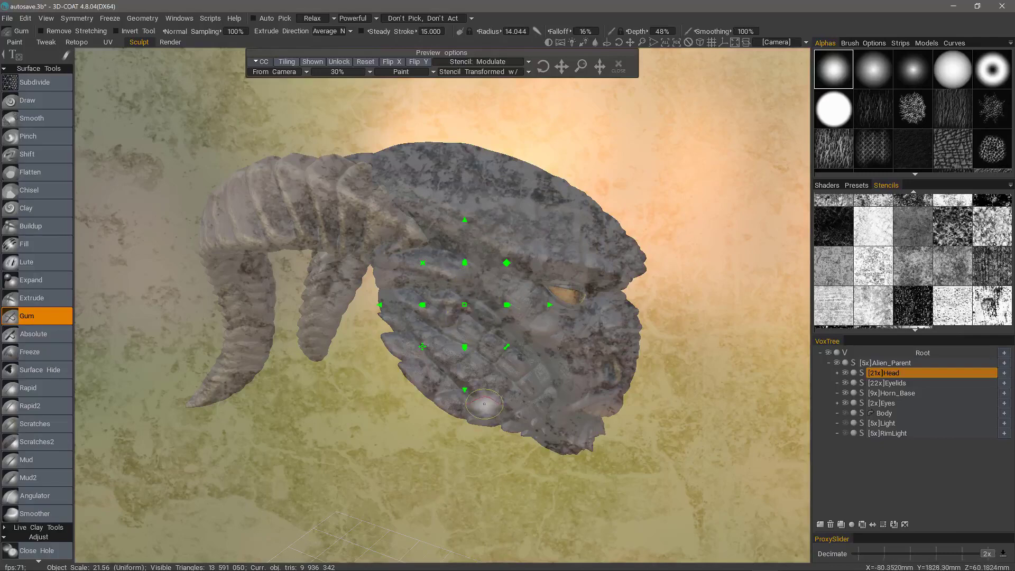
right_click(465, 305)
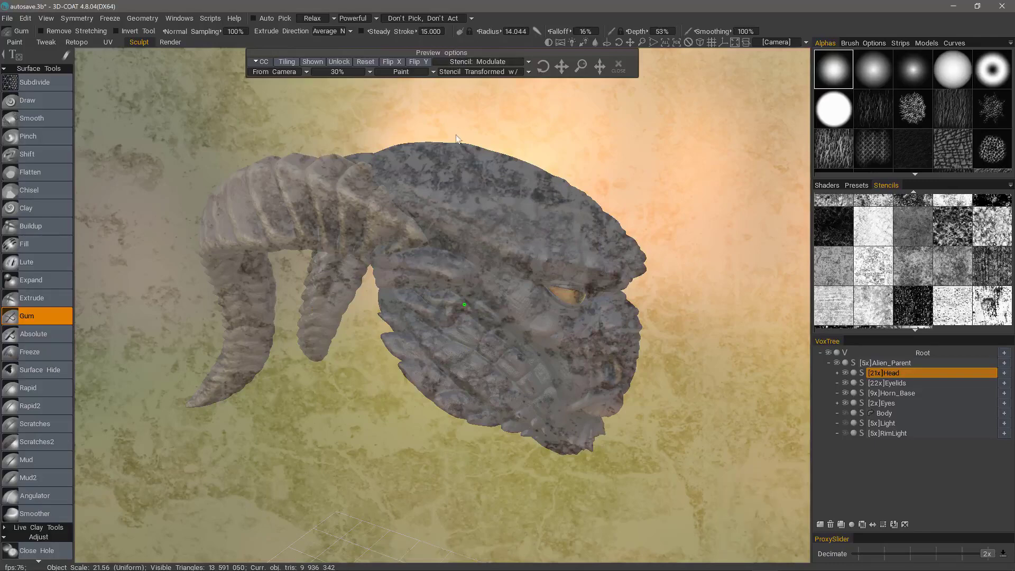
- Switch the stencil to Distort Image mode, and clear the distortion
left_click(432, 73)
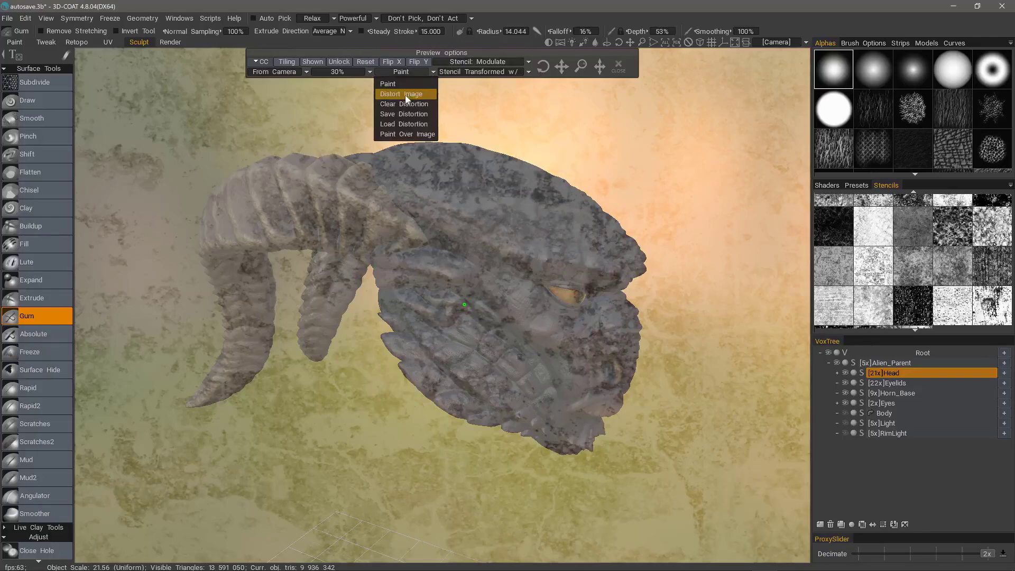
left_click(417, 71)
left_click(404, 95)
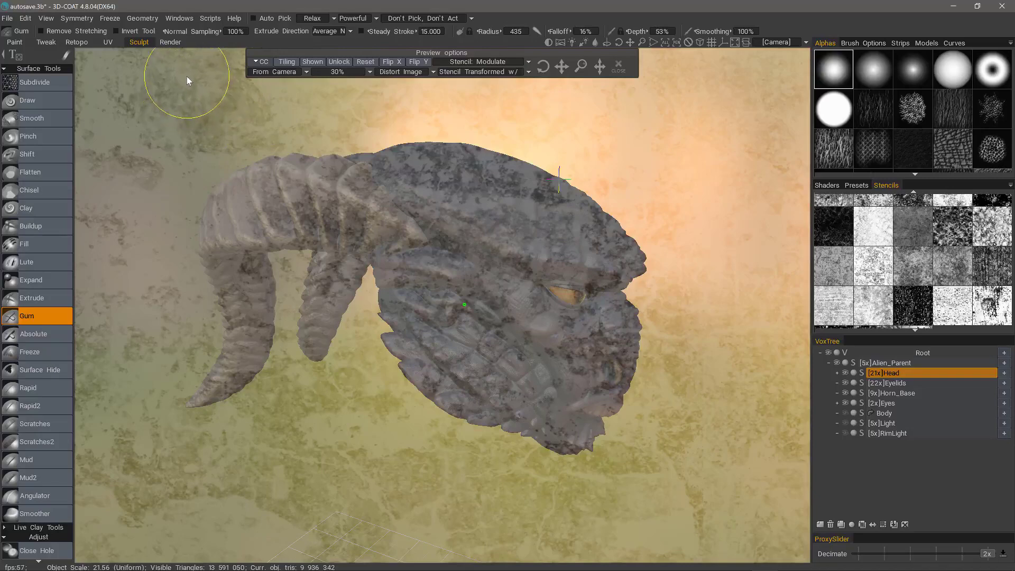
left_click(413, 72)
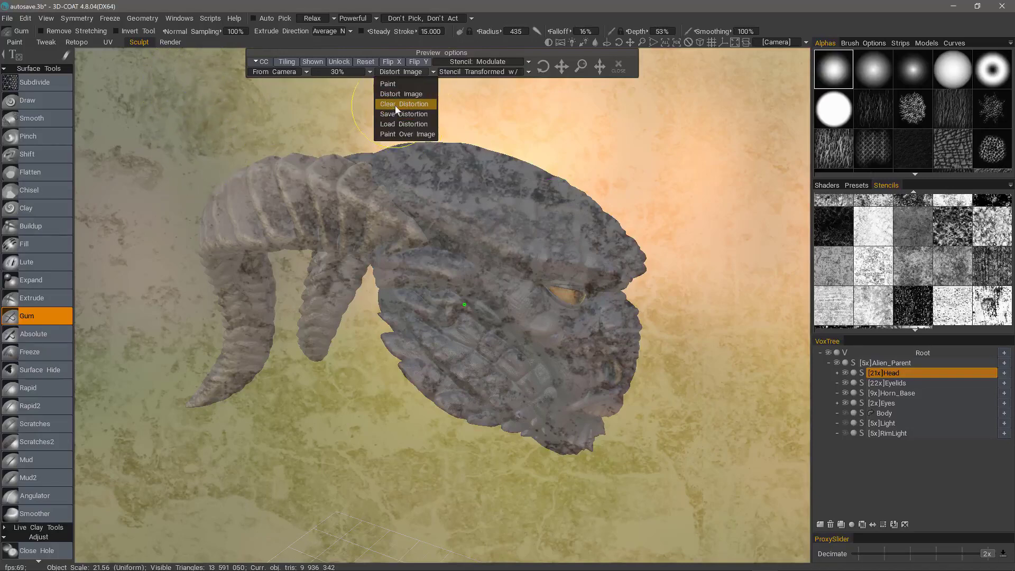
left_click(396, 105)
- Switch the stencil to Paint Over Image mode and paint a patch over it above the horns
left_click(402, 74)
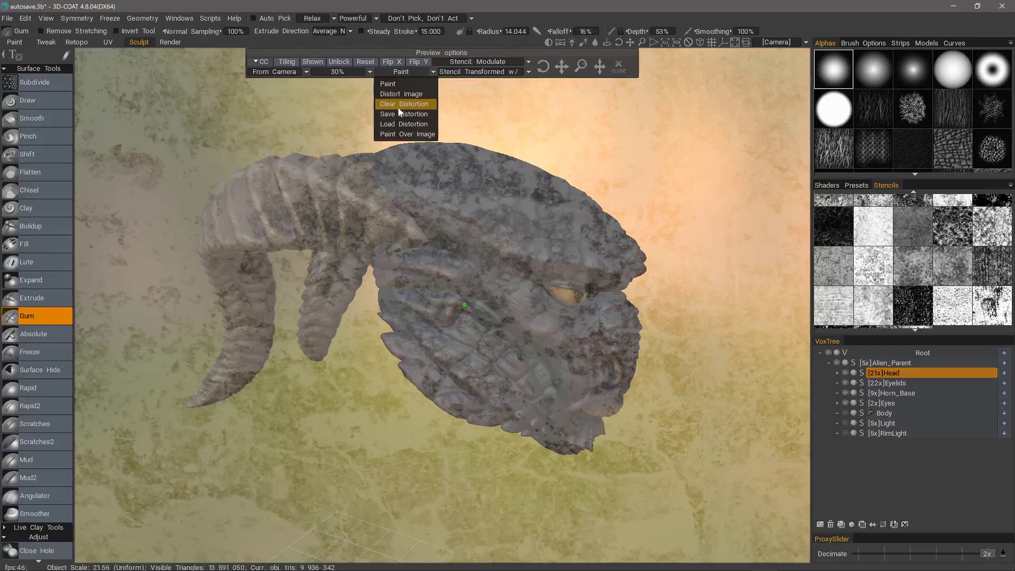
left_click(387, 135)
mouse_move(179, 111)
left_mouse_down()
mouse_move(136, 248)
mouse_move(223, 116)
mouse_move(181, 157)
left_mouse_up()
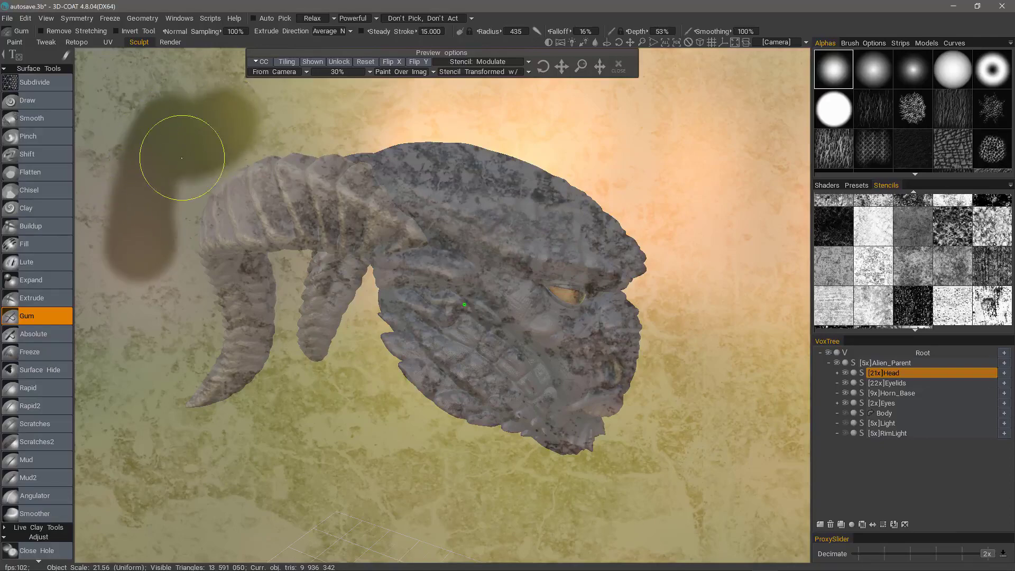
- Reset the stencil's placement and discard its painted changes while choosing a stencil from the library
left_click(367, 62)
left_click(876, 277)
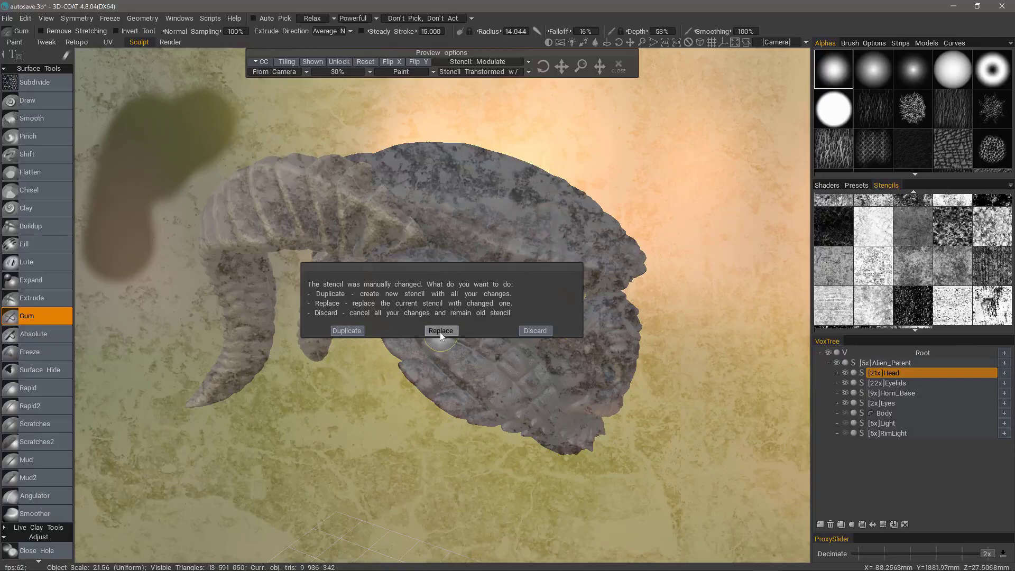
left_click(534, 330)
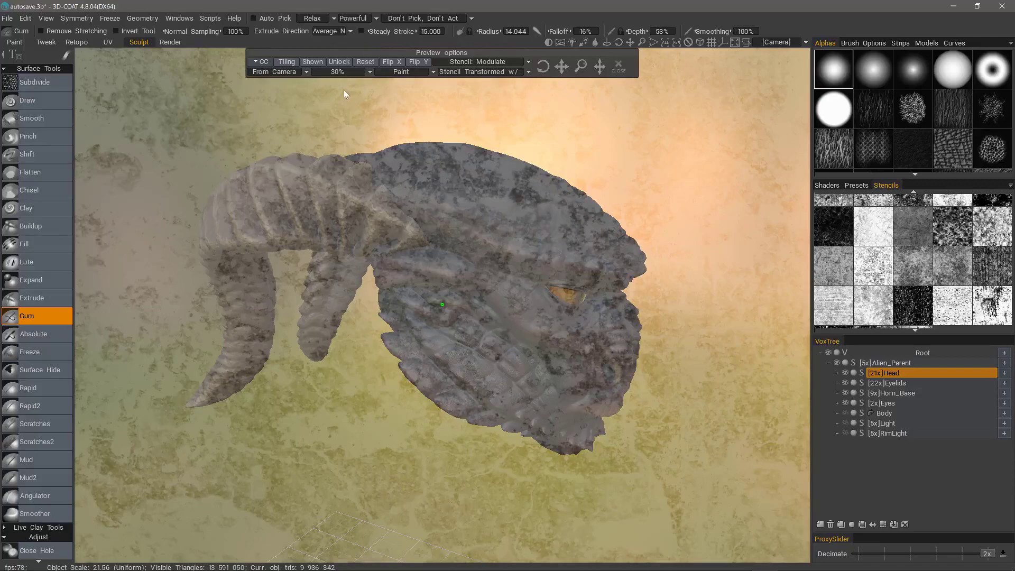
- Adjust the stencil's color correction to brightness -5%, contrast 6% and gamma correction 123%
left_click(370, 72)
left_click(256, 62)
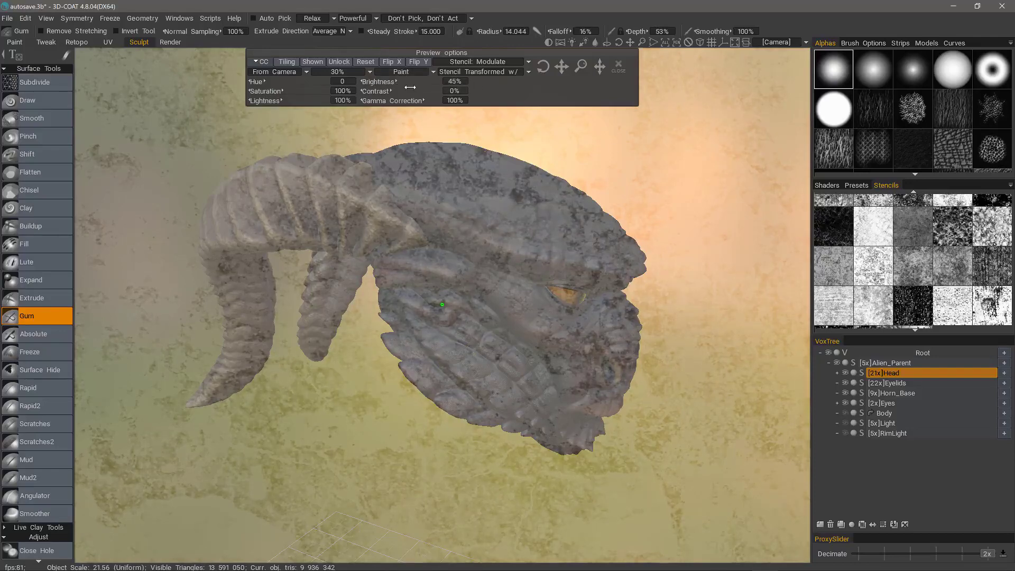
mouse_move(410, 87)
left_mouse_down()
mouse_move(374, 84)
mouse_move(401, 94)
left_mouse_up()
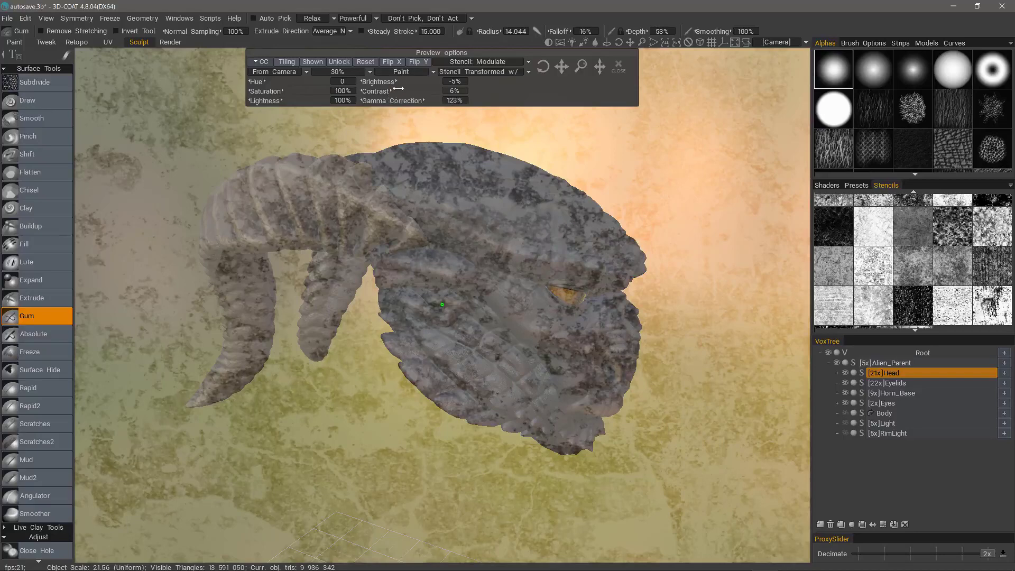
left_click(261, 63)
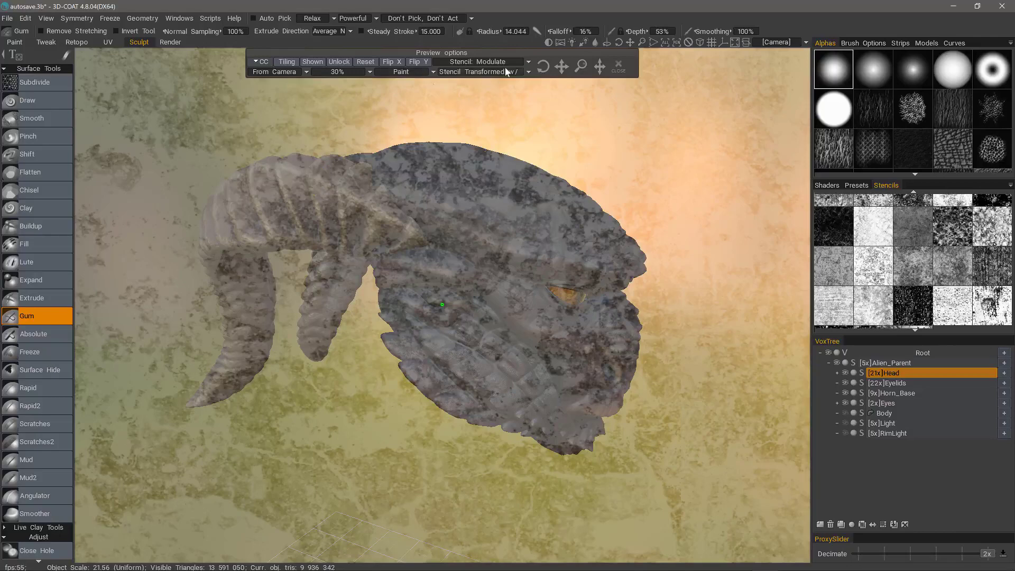
- Try the Stencil: Invert mode on the preview and set it back to Stencil: Modulate
left_click(529, 63)
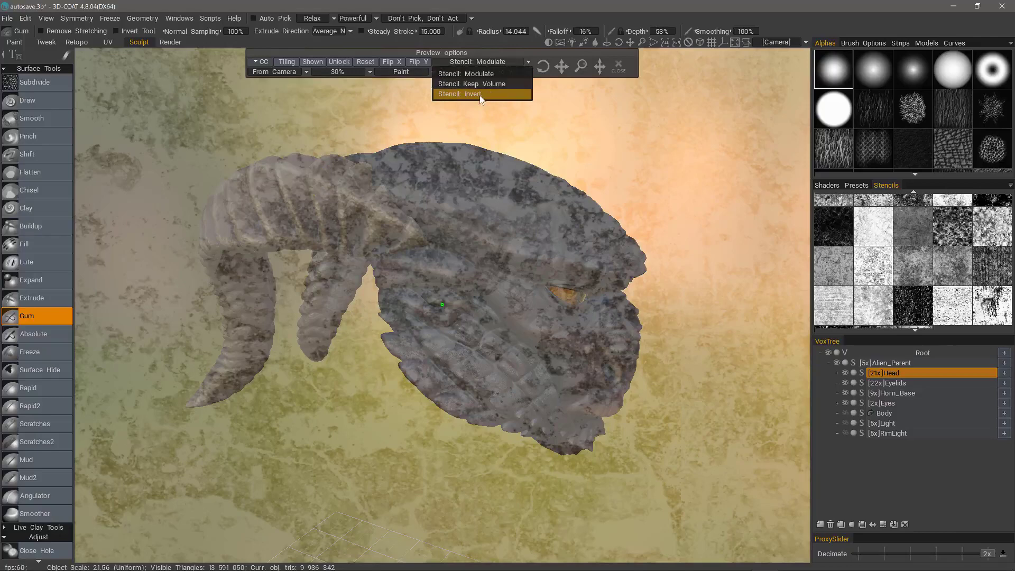
left_click(475, 95)
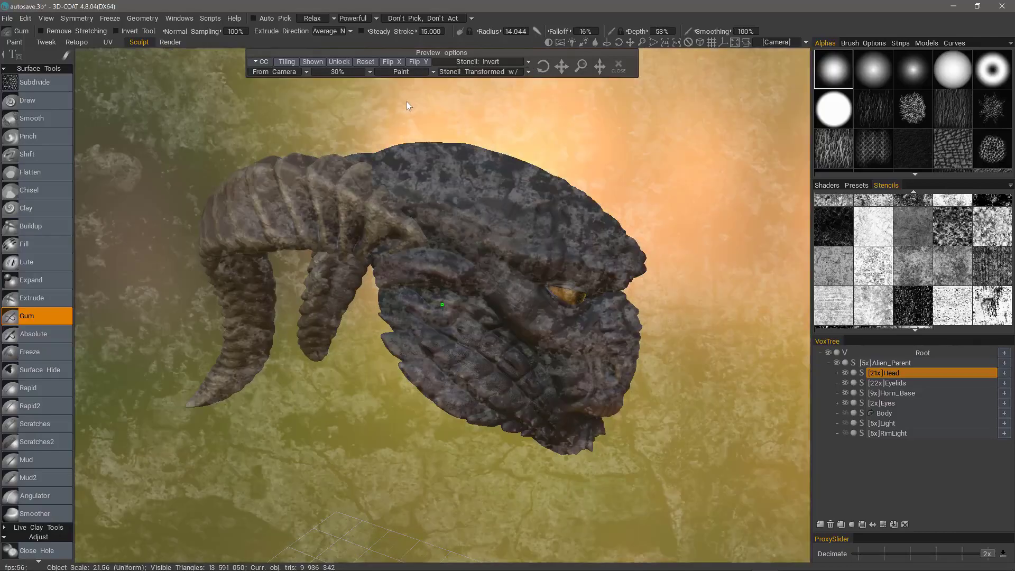
left_click(481, 61)
left_click(483, 74)
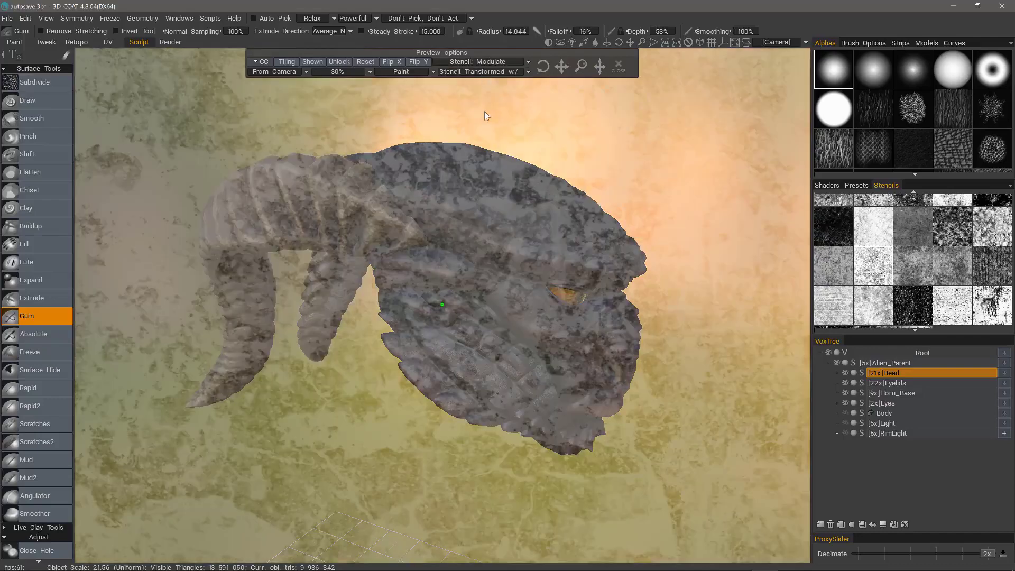
- Review the stencil and material transform options, keeping the preview on Stencil Transformed w/ Nav Bar
left_click(508, 71)
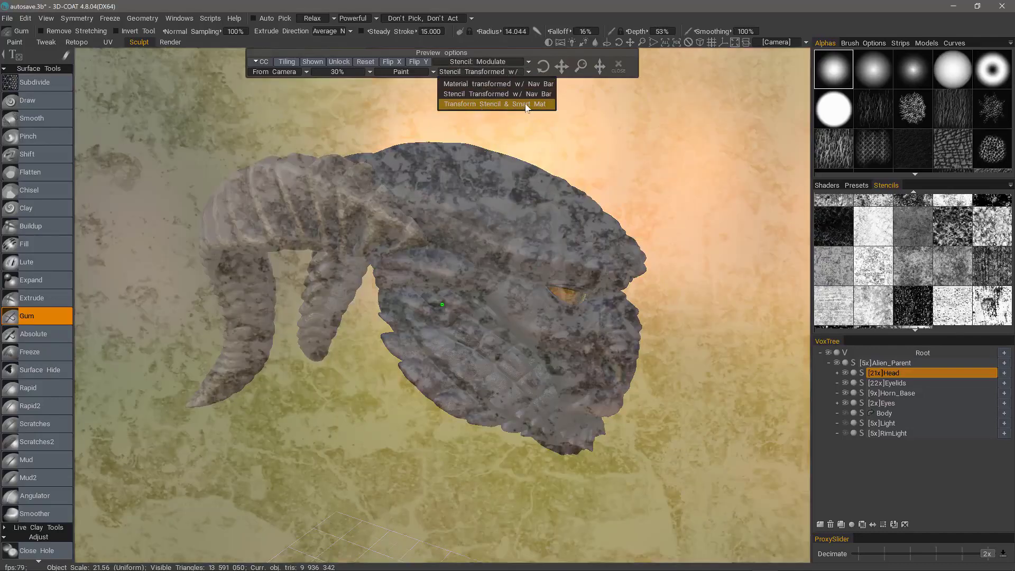
left_click(507, 73)
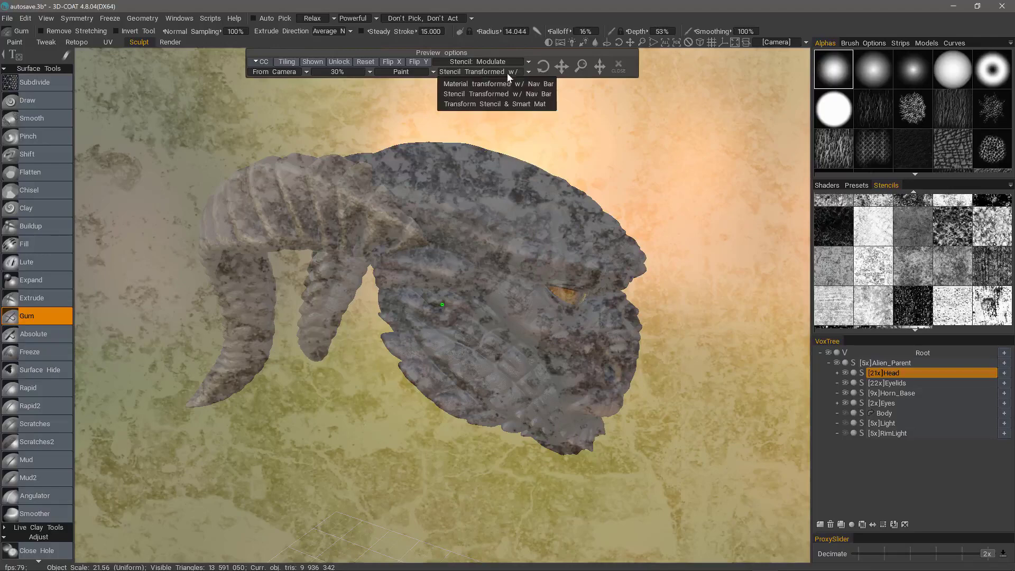
left_click(482, 96)
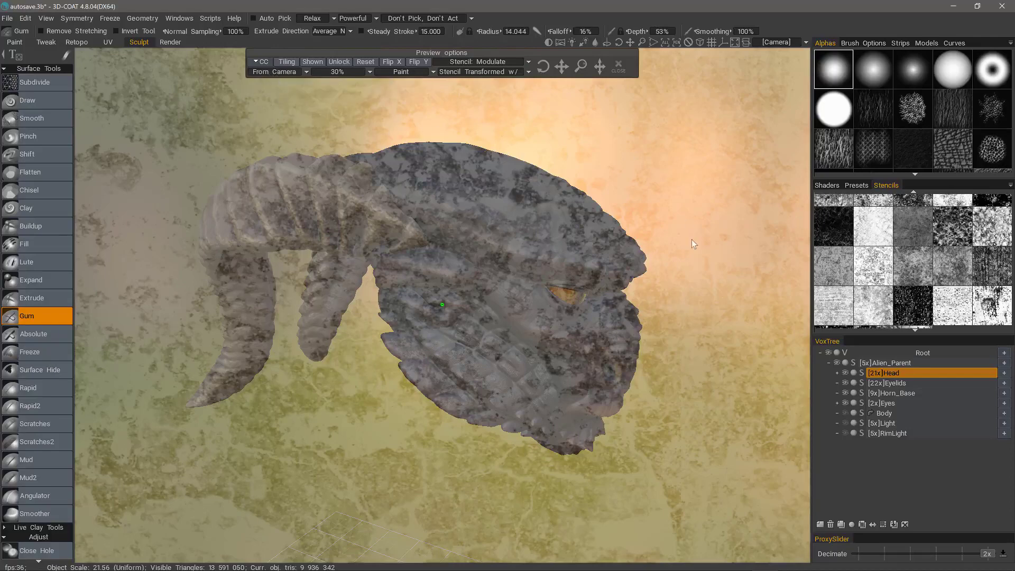
- Switch the stencil's projection from From Camera to Cube Mapping
left_click(277, 72)
left_click(277, 94)
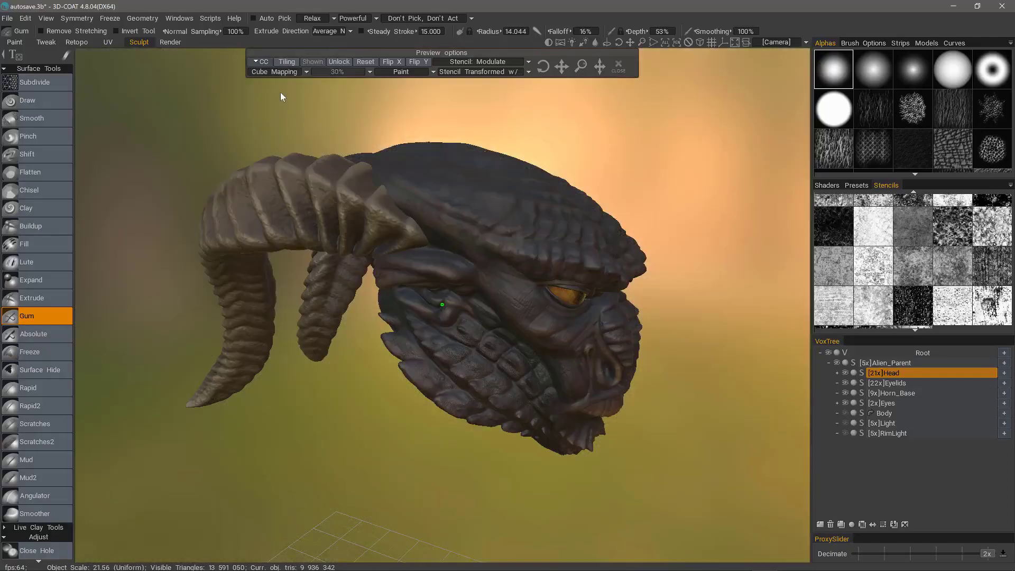
left_click(278, 72)
left_click(279, 73)
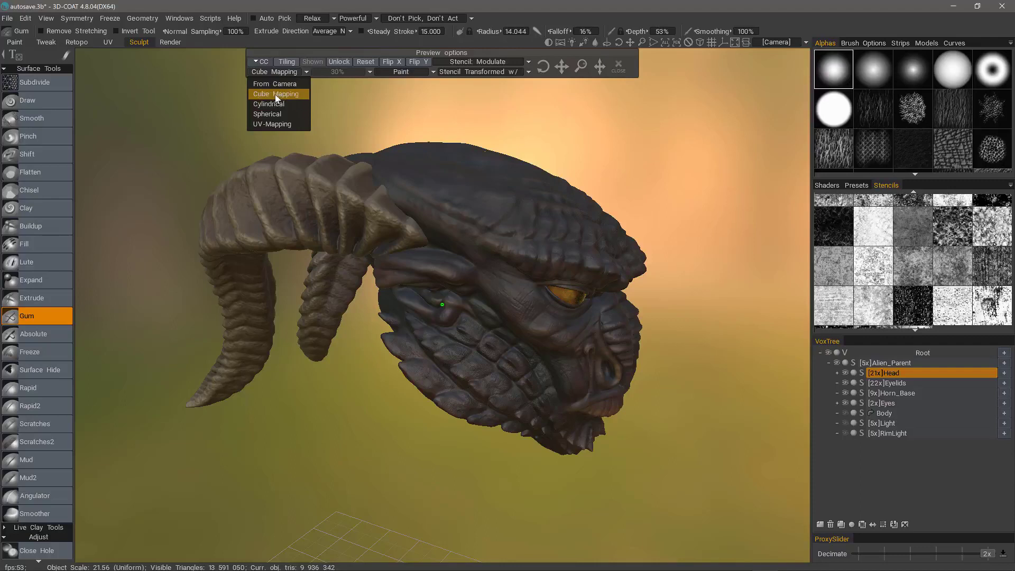
left_click(278, 99)
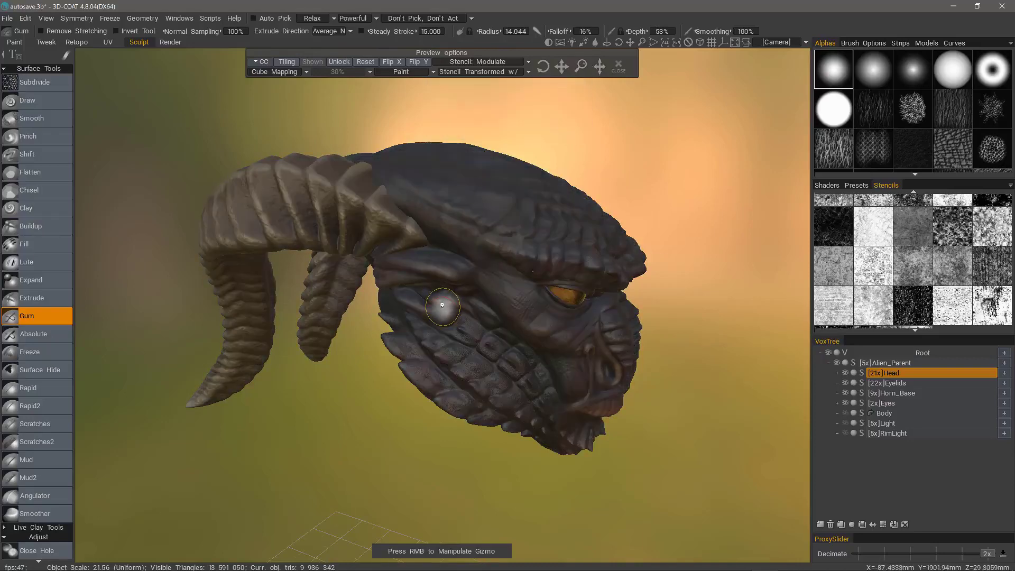
- Reposition the stencil with its gizmo so the center sits on the cheek behind the eye, and dismiss the gizmo handles
right_click_drag(442, 304, 484, 263)
left_click_drag(483, 264, 485, 346)
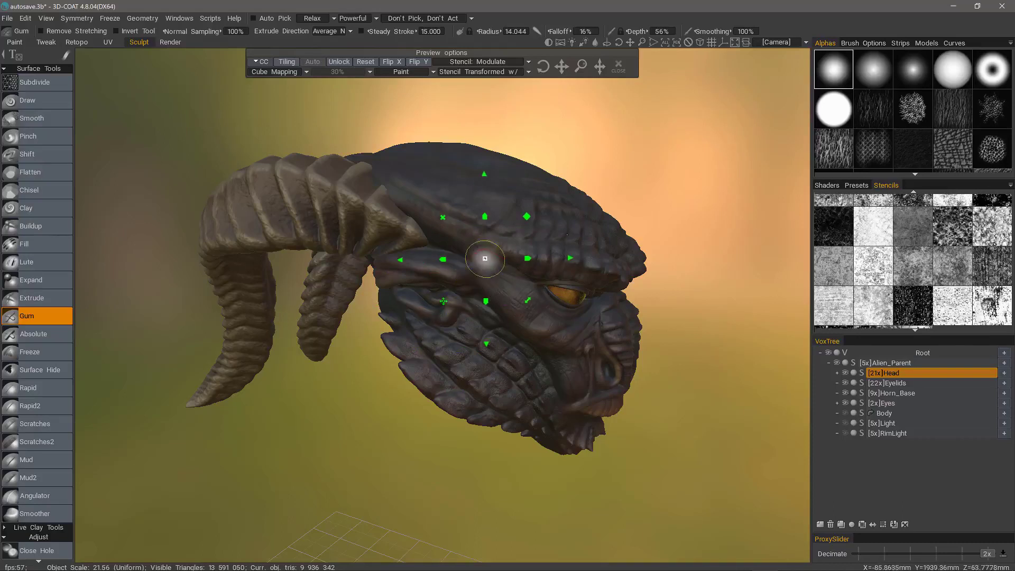
left_click_drag(484, 231, 497, 224)
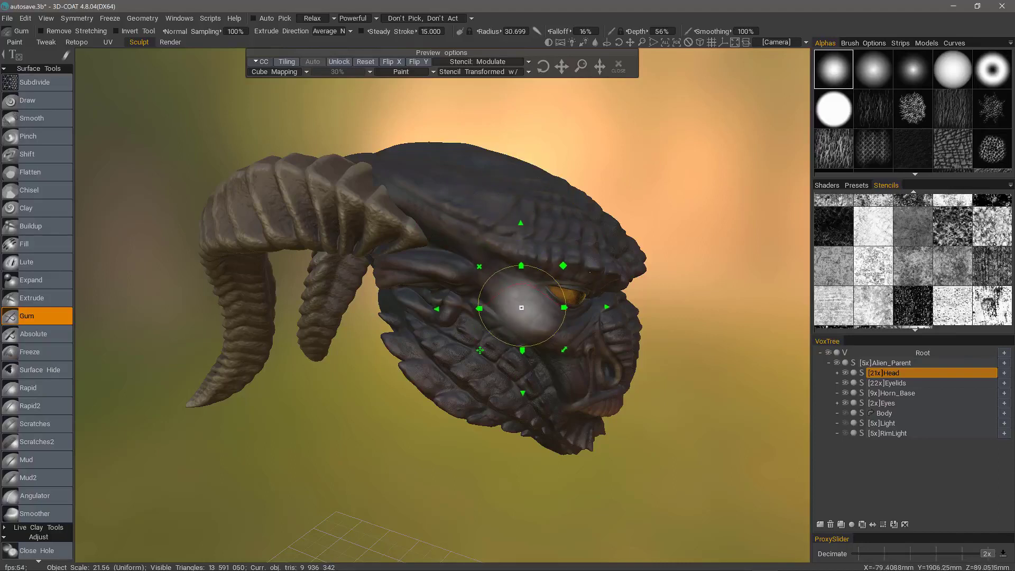
mouse_move(540, 329)
left_mouse_down()
mouse_move(553, 335)
mouse_move(495, 323)
left_mouse_up()
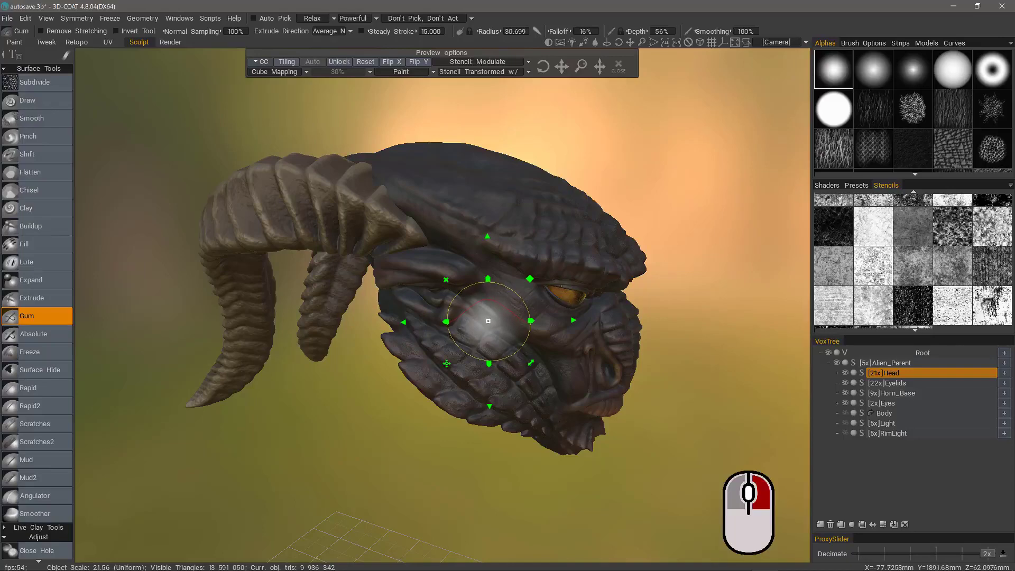
right_click(488, 321)
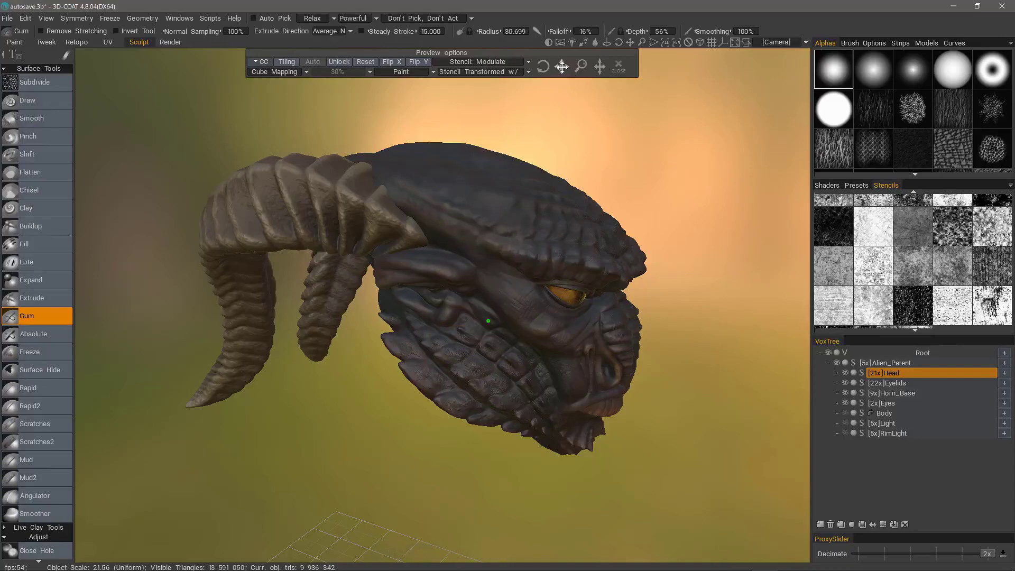
- Shift the stencil's placement and set the brush radius to 17.398 for work on the crown of the head
mouse_move(562, 68)
left_mouse_down()
mouse_move(579, 89)
mouse_move(557, 79)
left_mouse_up()
left_click_drag(447, 296, 478, 241, "alt")
middle_click_drag(478, 241, 467, 240, "alt")
mouse_move(466, 239)
left_mouse_down("alt")
mouse_move(413, 238)
mouse_move(394, 248)
mouse_move(351, 317)
mouse_move(347, 306)
mouse_move(356, 351)
left_mouse_up("alt")
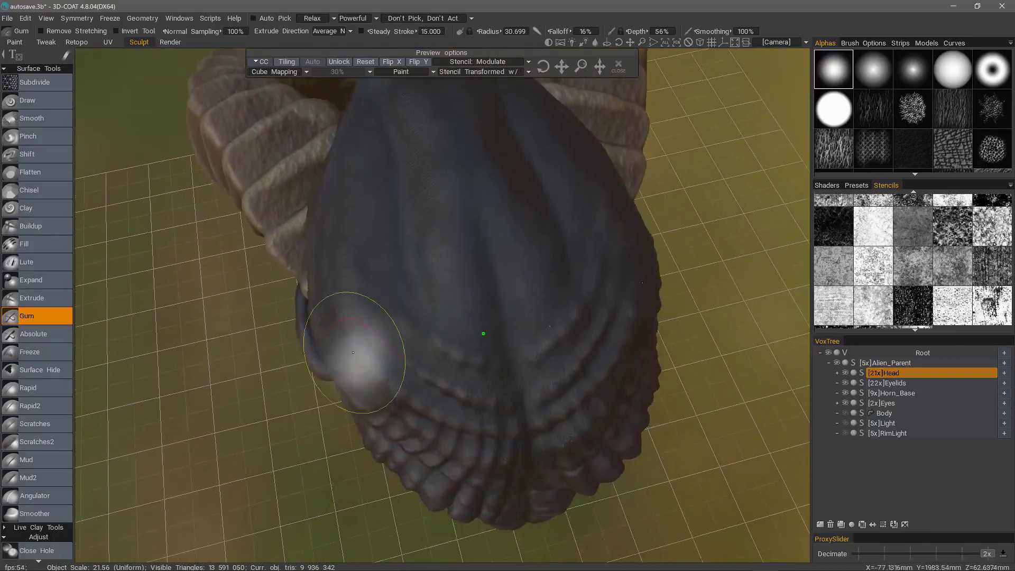
right_click_drag(356, 351, 397, 344, "alt")
mouse_move(415, 288)
left_mouse_down("alt")
mouse_move(406, 279)
mouse_move(404, 298)
left_mouse_up("alt")
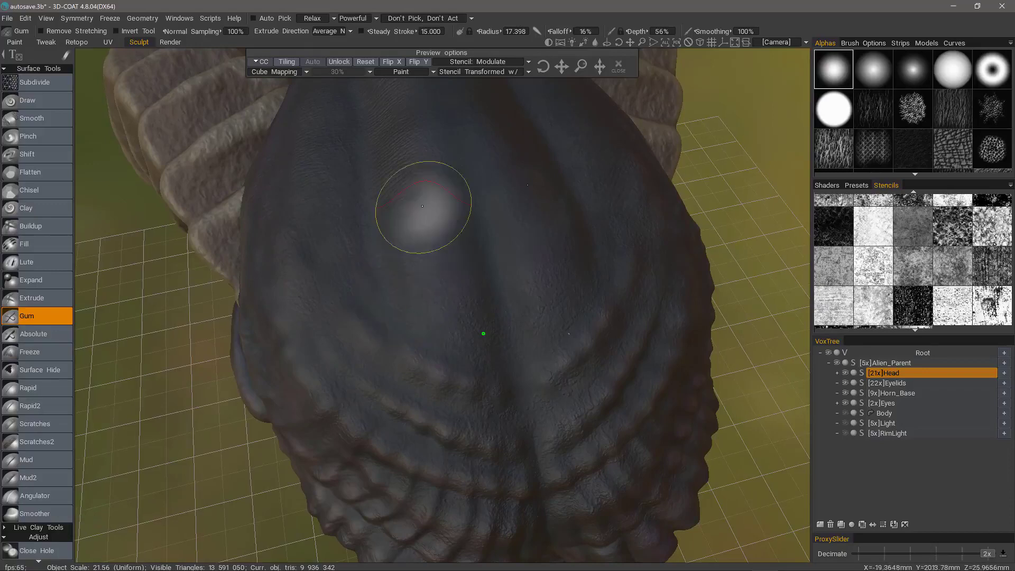
left_click_drag(422, 207, 429, 185, "alt")
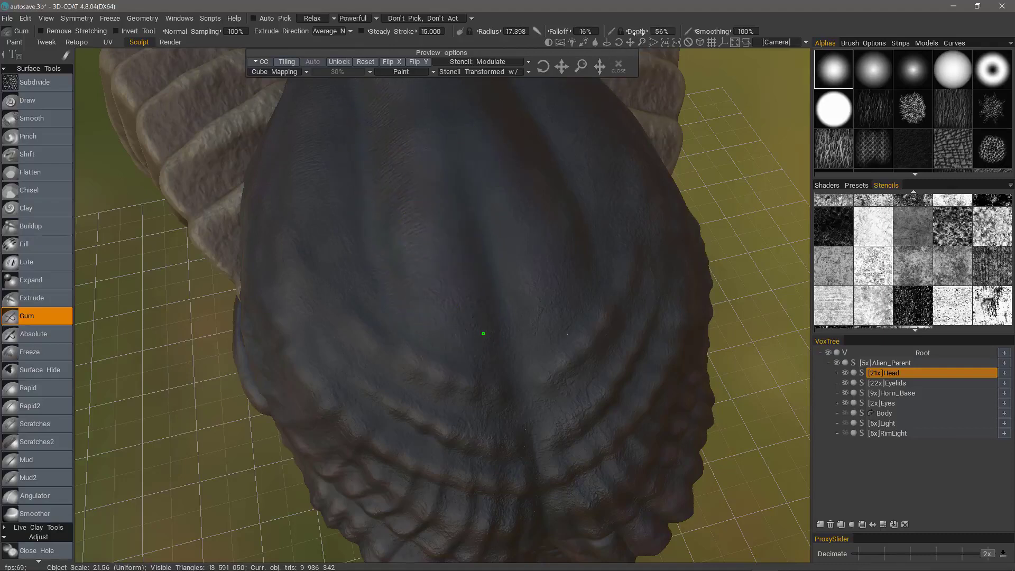
- Set the brush depth to 7% and smooth a stroke across the top of the head
left_click_drag(625, 33, 589, 35)
left_click_drag(637, 32, 639, 31)
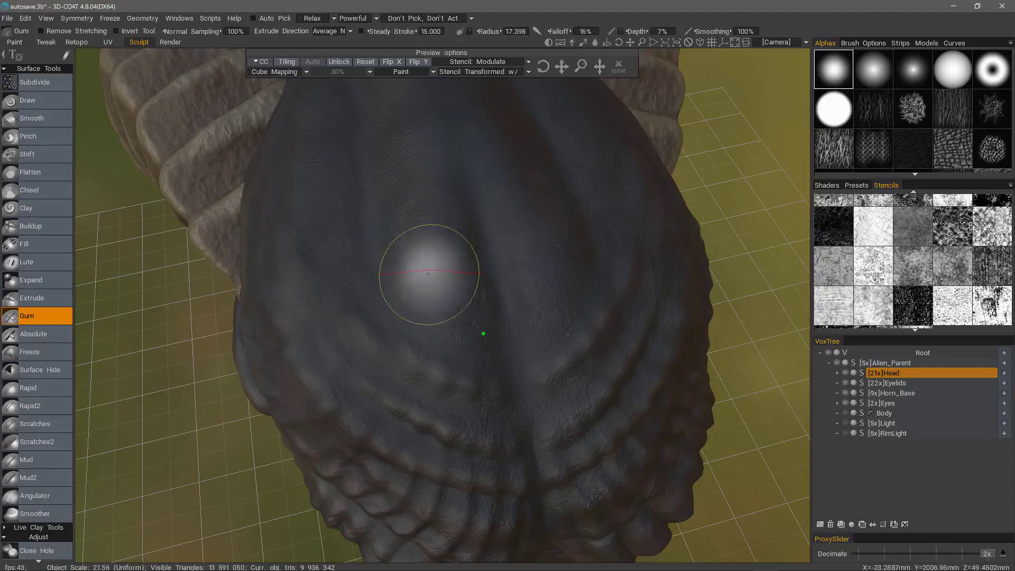
mouse_move(439, 339)
left_mouse_down("shift")
mouse_move(442, 312)
mouse_move(478, 314)
mouse_move(342, 266)
mouse_move(347, 258)
left_mouse_up("shift")
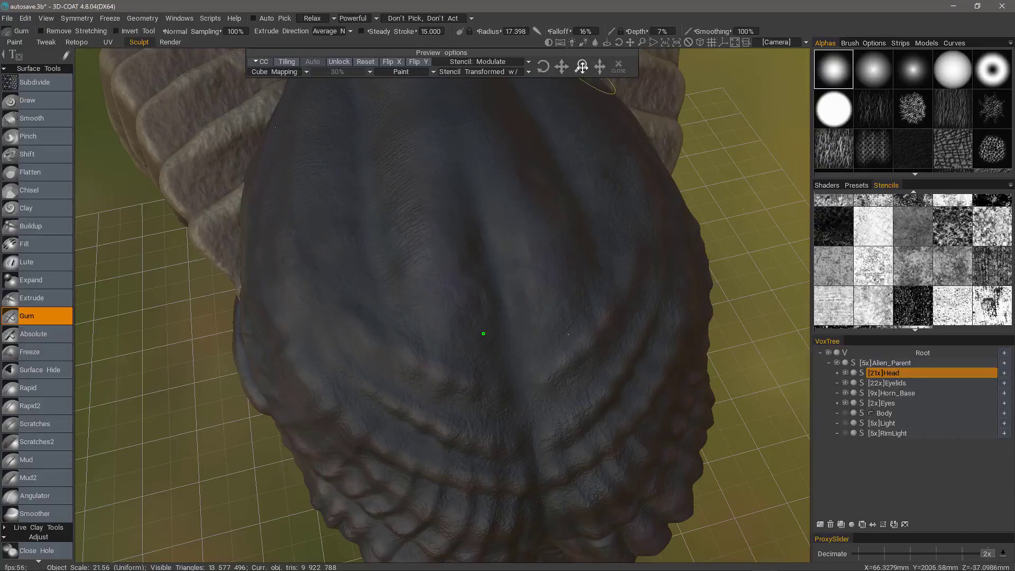
- Rescale and move the stencil, projecting it From Camera with tiling enabled
left_click_drag(582, 67, 642, 80)
left_click(281, 73)
left_click(269, 81)
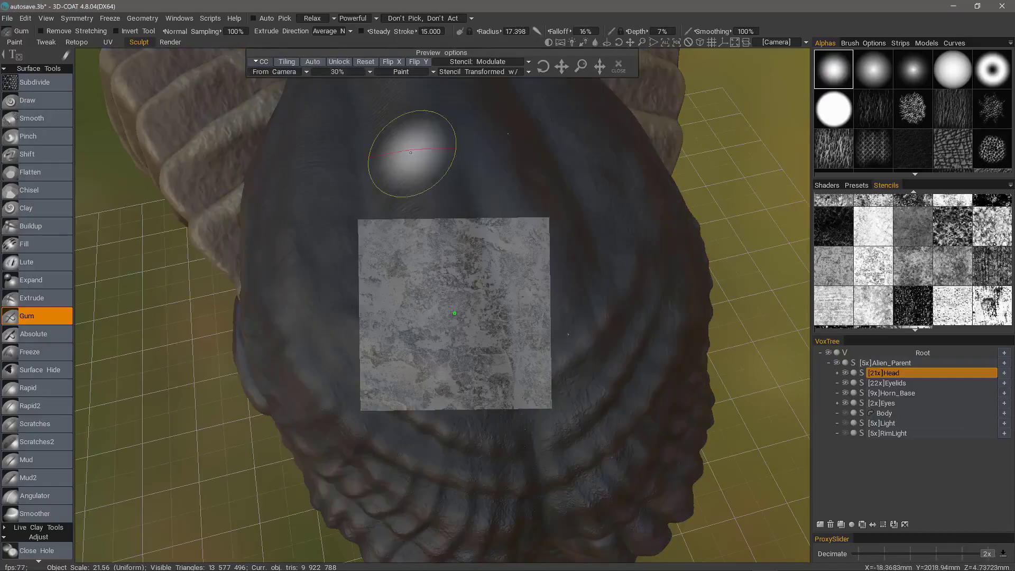
left_click(290, 62)
mouse_move(561, 66)
left_mouse_down()
mouse_move(547, 67)
mouse_move(569, 78)
left_mouse_up()
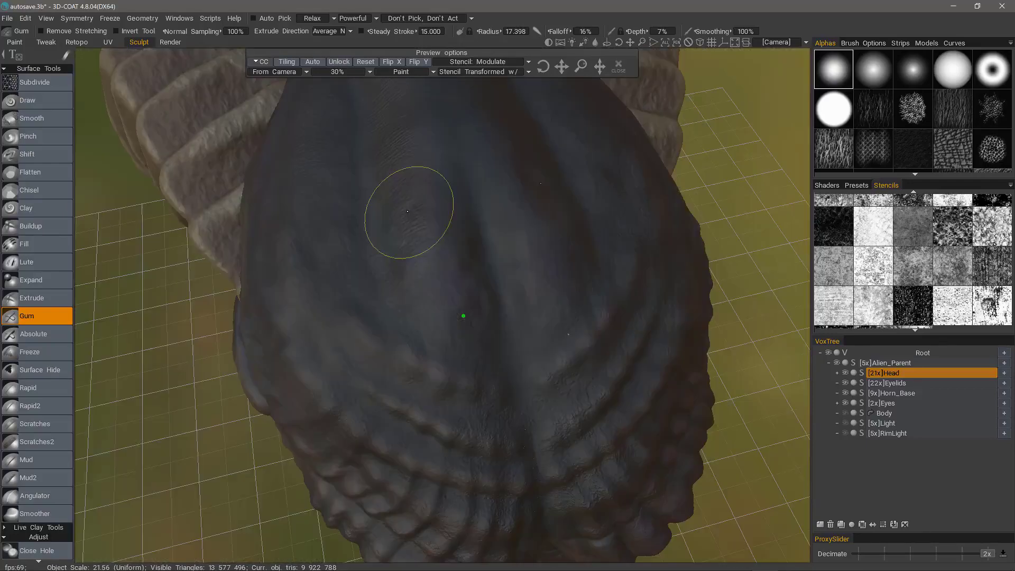
- Sculpt the stencil's texture across the top of the head with several Gum strokes
mouse_move(427, 264)
left_mouse_down()
mouse_move(451, 336)
mouse_move(440, 395)
mouse_move(364, 297)
mouse_move(366, 185)
left_mouse_up()
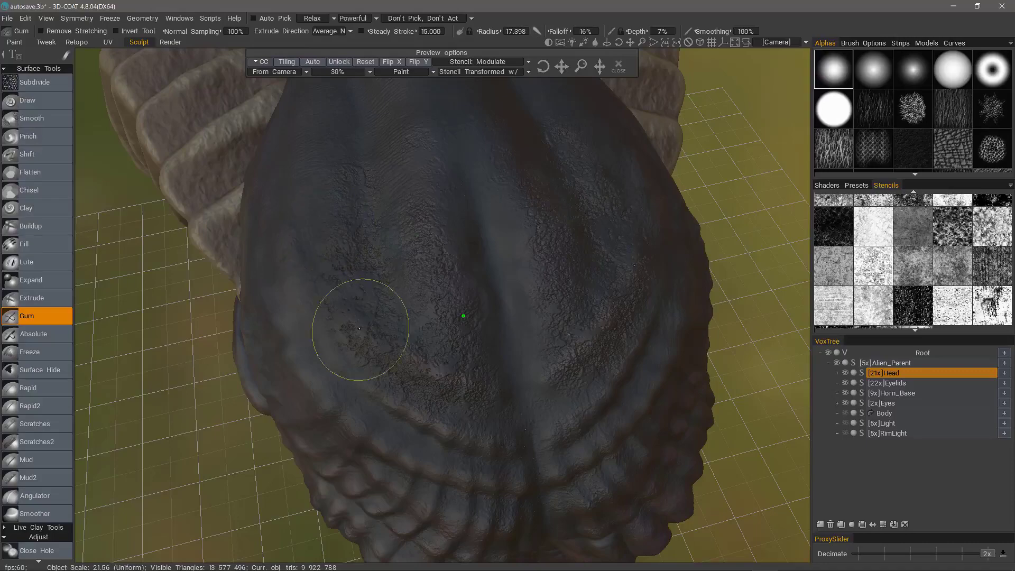
left_click_drag(360, 329, 363, 360)
mouse_move(308, 280)
left_mouse_down()
mouse_move(371, 408)
mouse_move(463, 437)
left_mouse_up()
left_click_drag(410, 160, 382, 157)
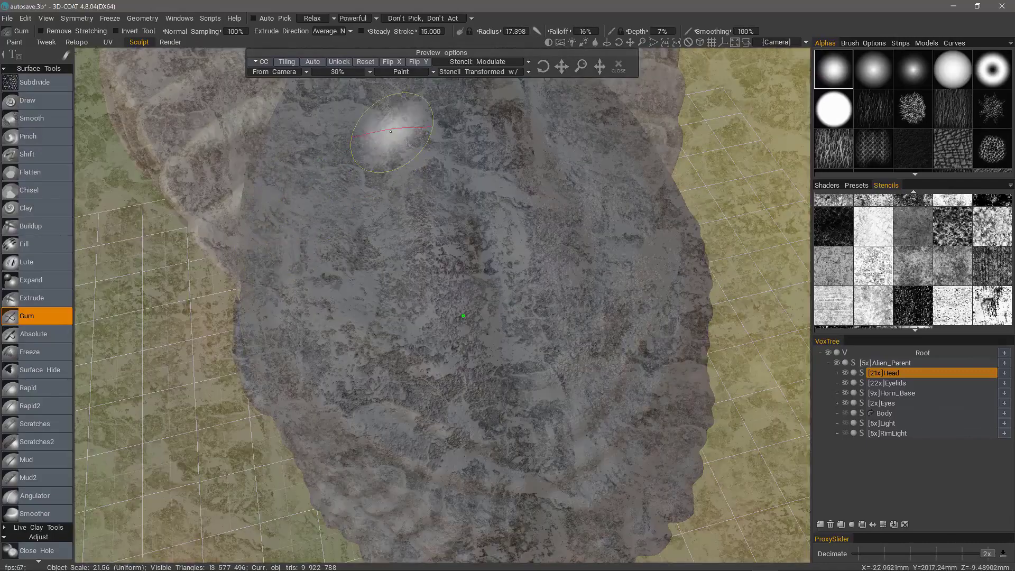
- Close the stencil preview and examine the sculpted texture on top of the head, reapplying the stencil once and closing it again
left_click(620, 66)
mouse_move(243, 296)
left_mouse_down("alt")
mouse_move(430, 423)
mouse_move(230, 249)
mouse_move(224, 302)
left_mouse_up("alt")
mouse_move(421, 406)
left_mouse_down("alt")
mouse_move(234, 335)
mouse_move(205, 335)
left_mouse_up("alt")
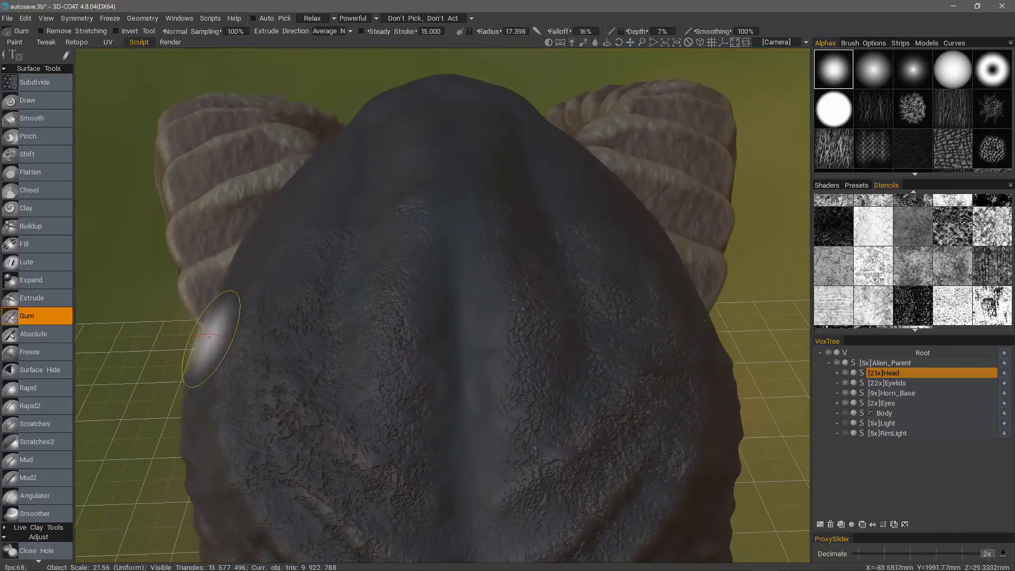
left_click_drag(614, 303, 709, 298, "alt")
left_click(825, 281)
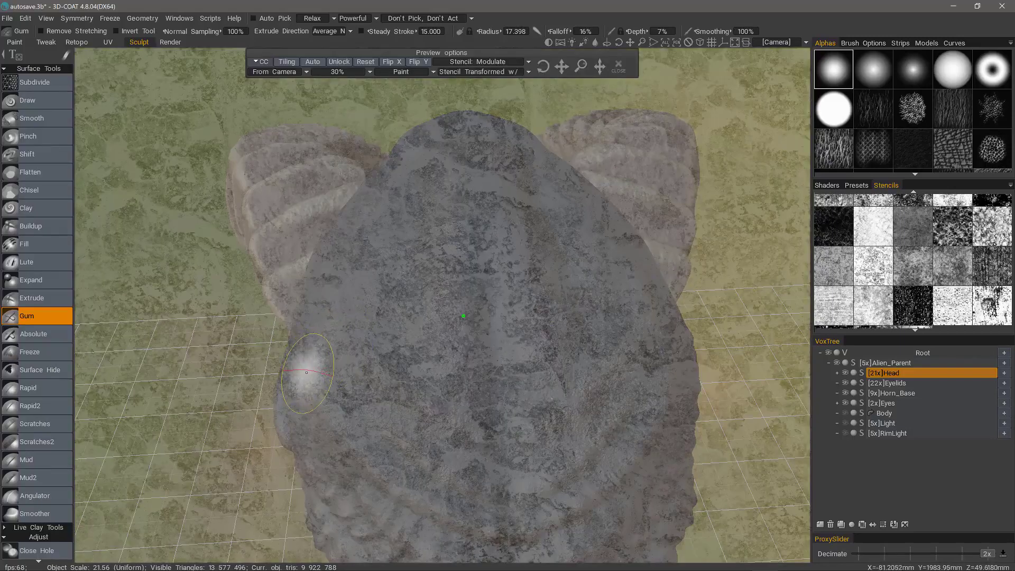
left_click(618, 64)
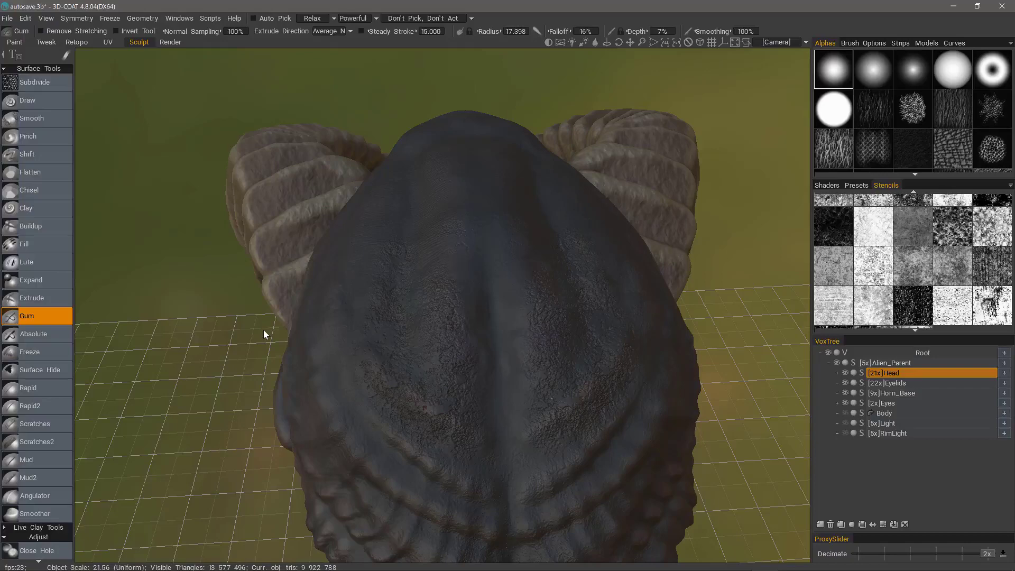
- Undo the stencil-textured strokes sculpted on top of the head
key("ctrl+z")
key("ctrl+z")
key("ctrl+z")
left_click_drag(264, 329, 251, 331)
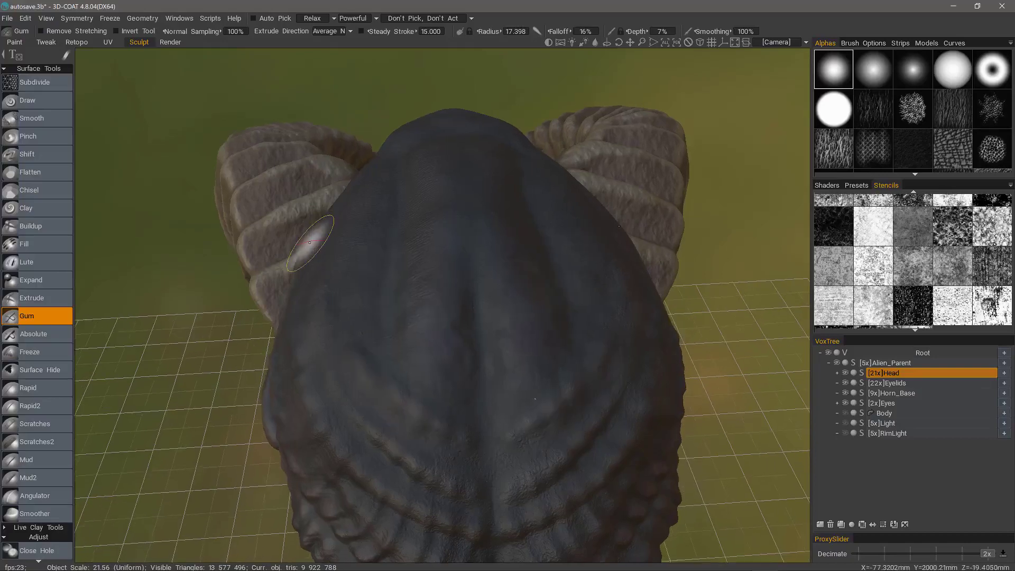
- Switch to the Paint workspace and add a new layer directly above Layer 16
left_click(11, 42)
mouse_move(337, 235)
left_mouse_down("alt")
mouse_move(264, 319)
mouse_move(274, 335)
mouse_move(276, 316)
mouse_move(294, 352)
mouse_move(338, 339)
left_mouse_up("alt")
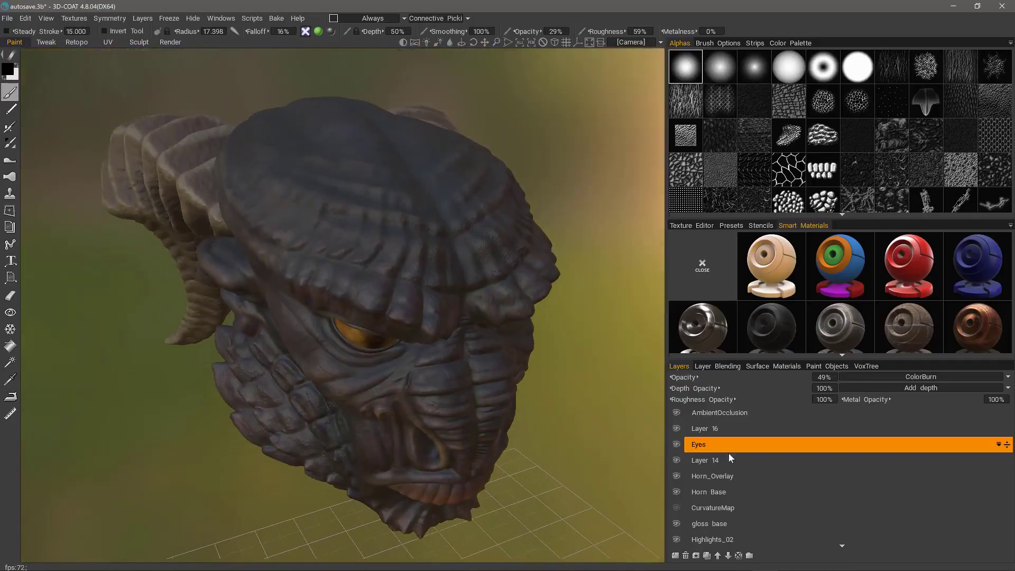
left_click(706, 429)
left_click(675, 555)
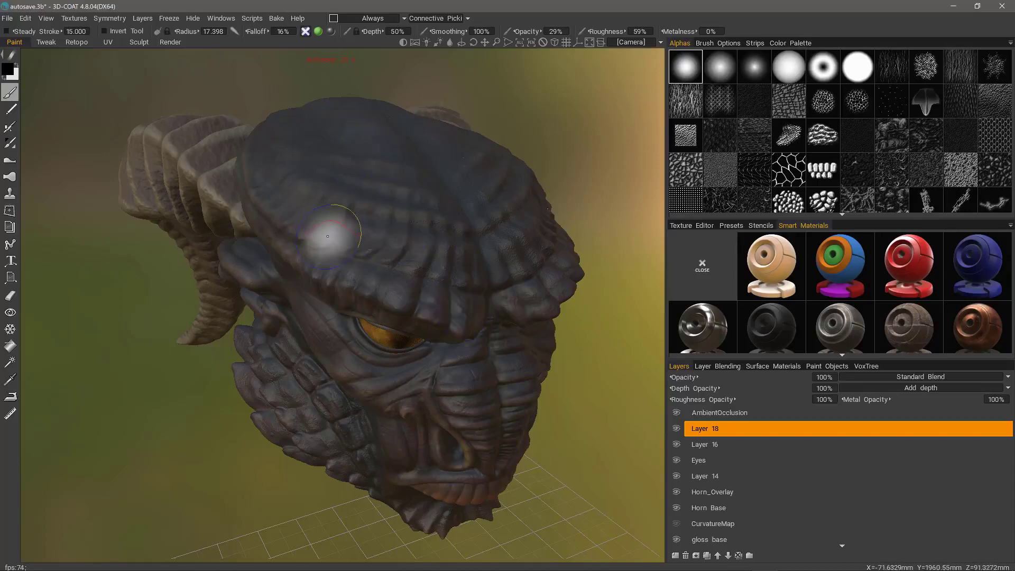
- Set the foreground paint color to a brown with hue 21.787, saturation 39% and lightness 36%
mouse_move(338, 236)
left_mouse_down("alt")
mouse_move(261, 252)
mouse_move(304, 290)
left_mouse_up("alt")
middle_click_drag(304, 291, 306, 274, "alt")
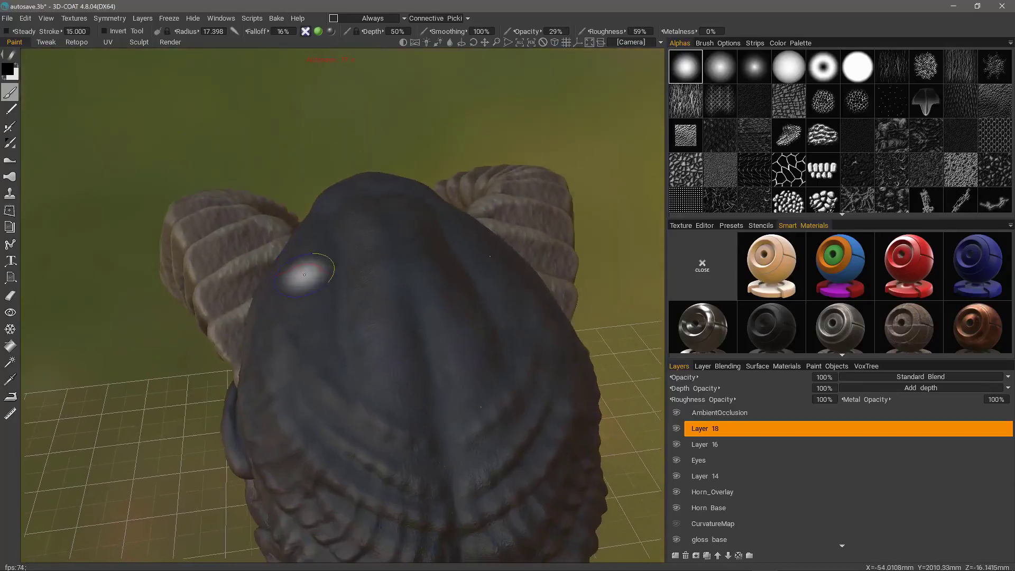
right_click_drag(306, 274, 343, 327, "alt")
left_click_drag(351, 325, 53, 89, "alt")
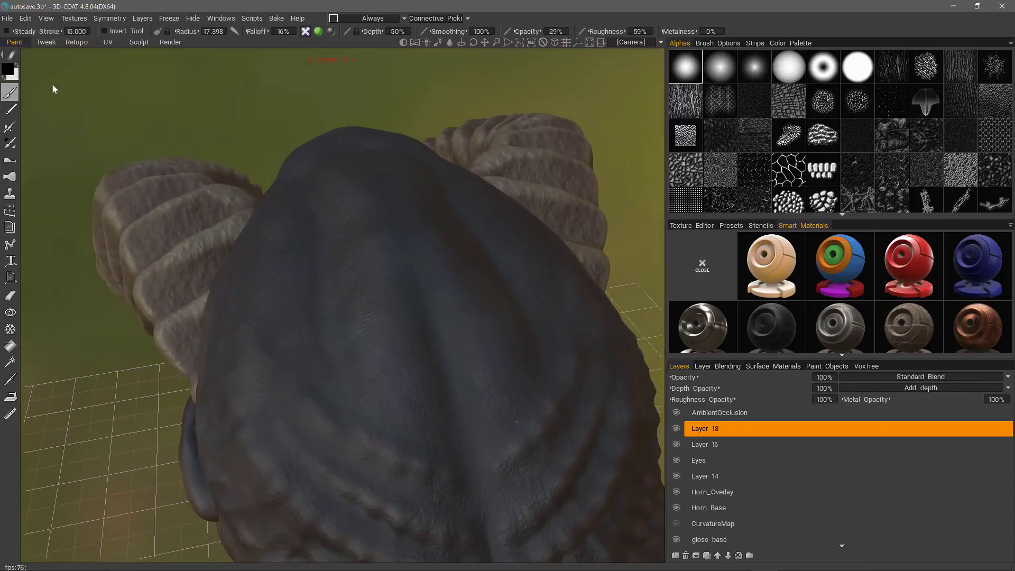
left_click(8, 71)
left_click(318, 373)
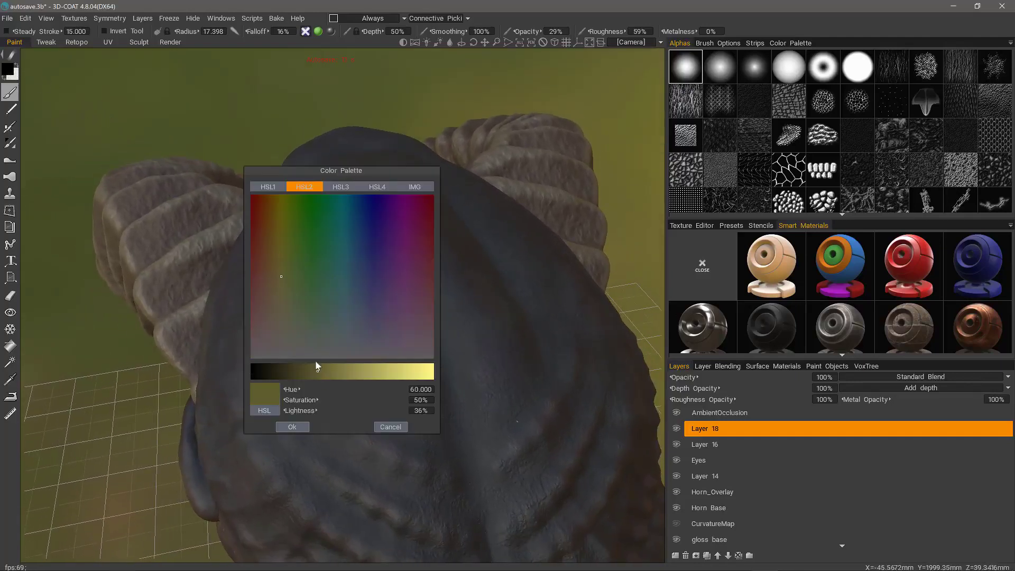
left_click(273, 298)
left_click(262, 294)
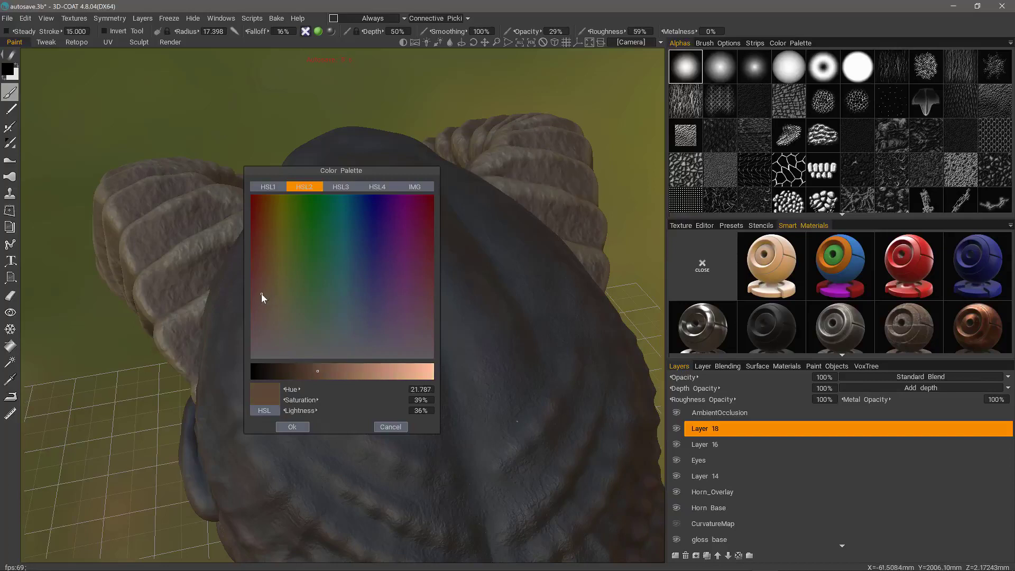
left_click(292, 427)
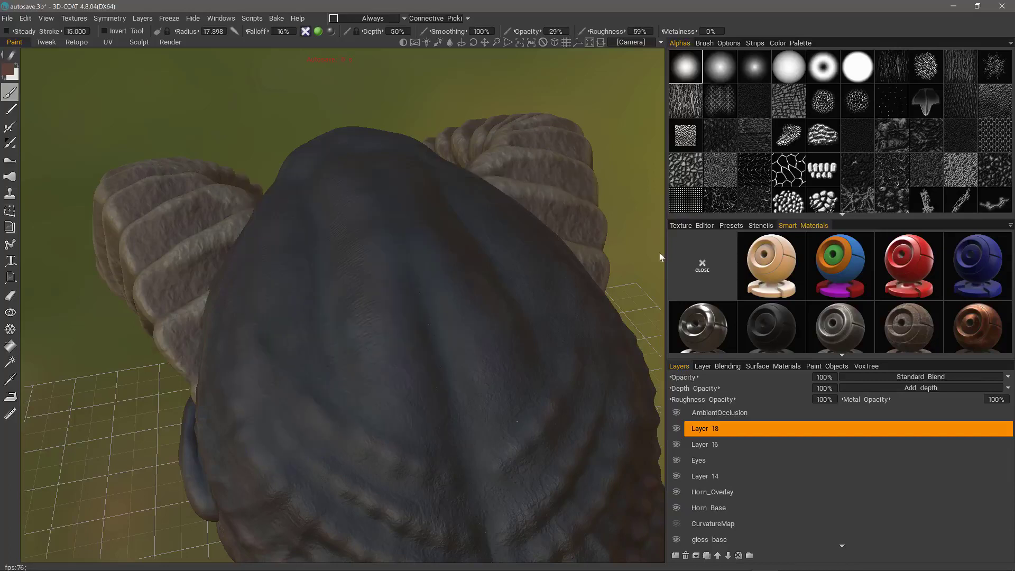
- Show the stencil library at full height and apply the cloudy, finely cracked stencil from its last row
scroll(659, 252, "down", 1)
left_click(761, 226)
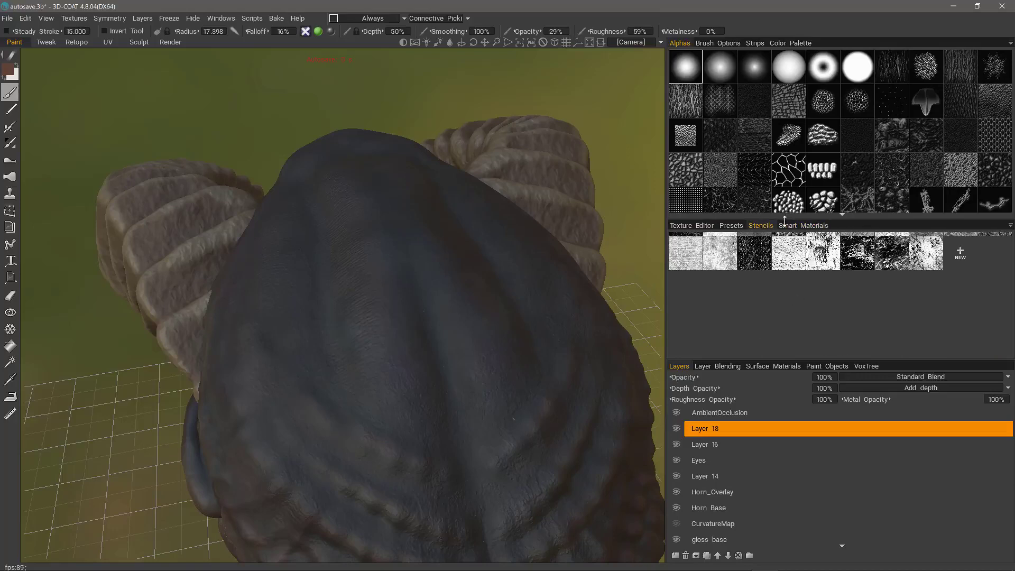
left_click_drag(784, 221, 785, 222)
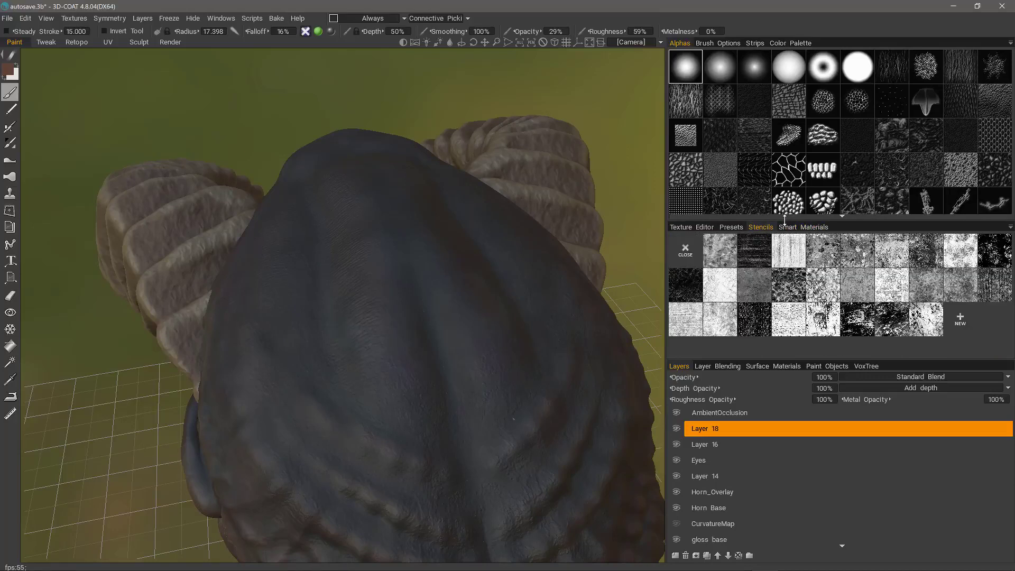
left_click(720, 322)
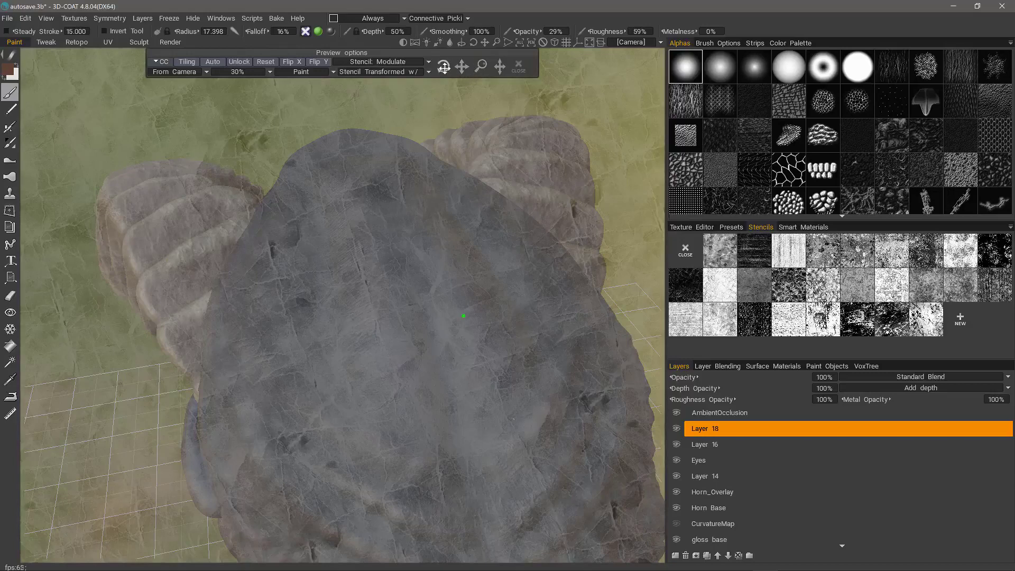
- Try rotating the stencil, reset its placement, and scale it over the top of the head
left_click_drag(444, 67, 406, 82)
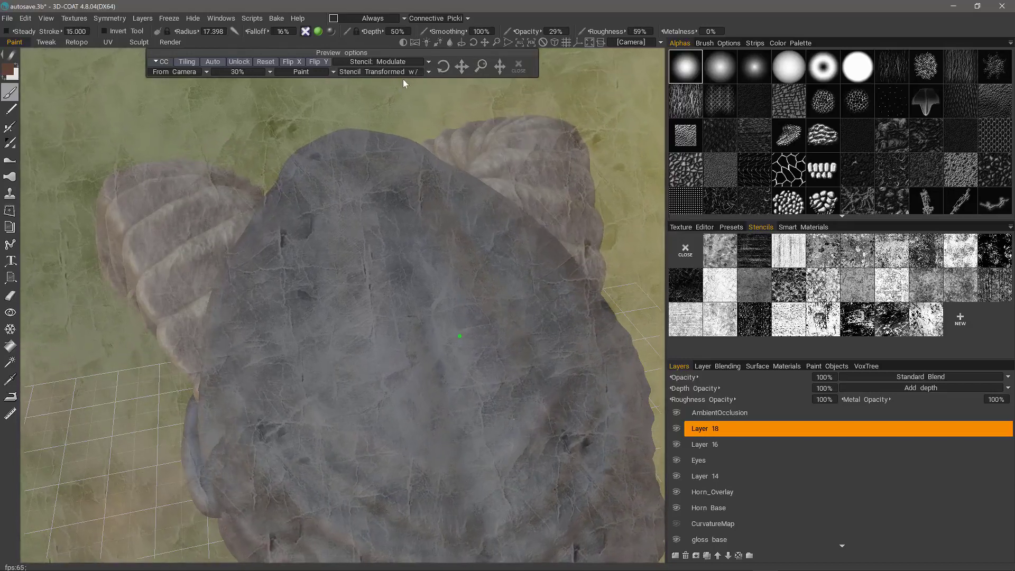
left_click(265, 62)
left_click_drag(481, 66, 512, 84)
- Reduce the paint brush radius to 9.637
key("bracketleft")
key("bracketleft")
key("bracketleft")
key("bracketleft")
key("bracketleft")
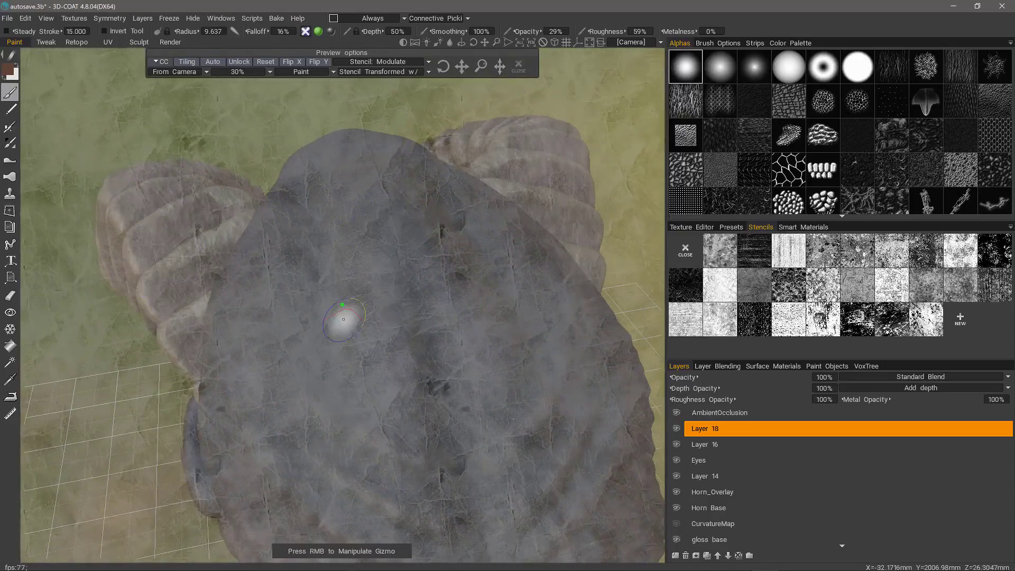
- Paint brown strokes over the top of the head through the cloudy, finely cracked stencil
left_click_drag(367, 270, 385, 336)
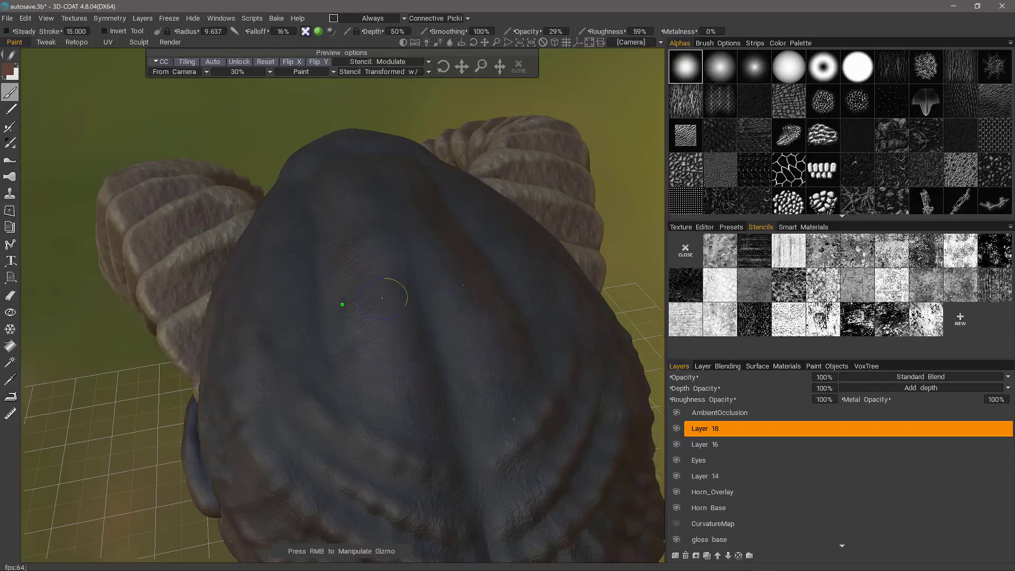
mouse_move(382, 299)
left_mouse_down()
mouse_move(343, 328)
mouse_move(351, 302)
left_mouse_up()
left_click_drag(364, 403, 366, 396)
- Raise the brush opacity to 66% and paint stronger brown strokes down the top of the head through the cracked stencil
left_click_drag(527, 32, 570, 44)
left_click_drag(351, 234, 384, 346)
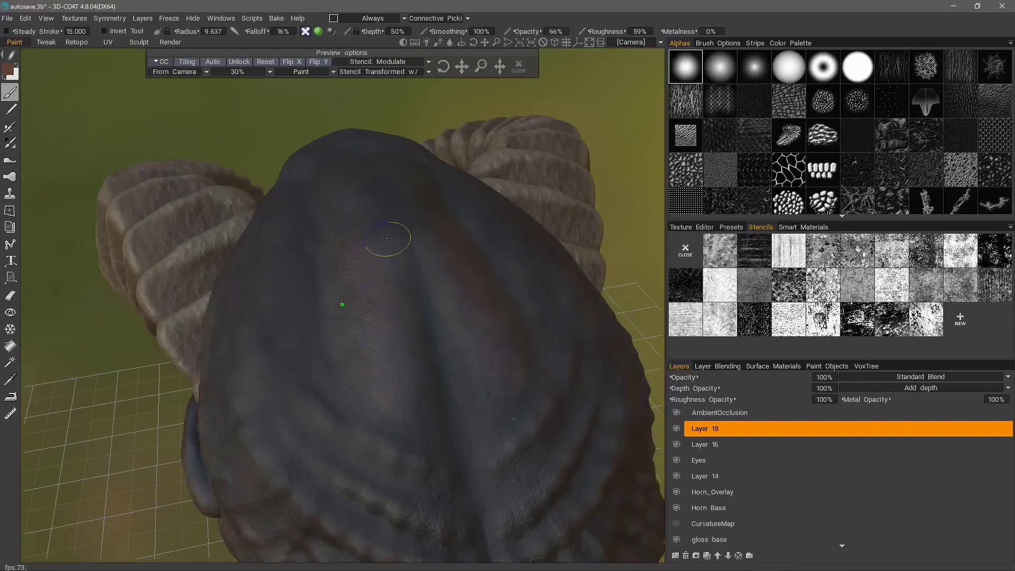
left_click_drag(387, 238, 384, 249)
- Enlarge the brush radius to 16.121 and paint broader brown strokes over the crown and side of the head
right_click_drag(376, 288, 400, 288)
mouse_move(367, 263)
left_mouse_down()
mouse_move(302, 271)
mouse_move(350, 378)
mouse_move(396, 425)
mouse_move(283, 441)
left_mouse_up()
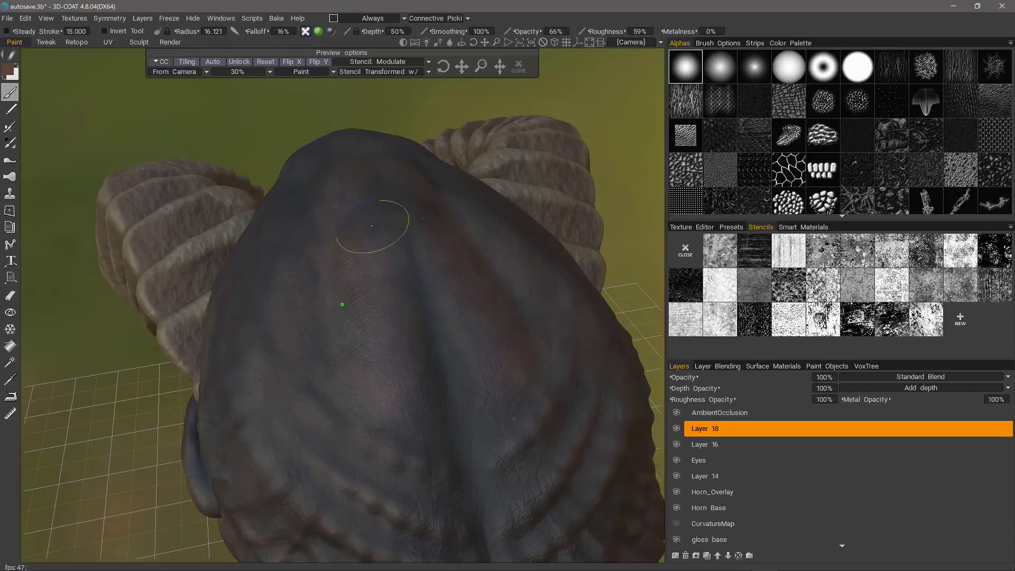
left_click_drag(273, 465, 277, 459)
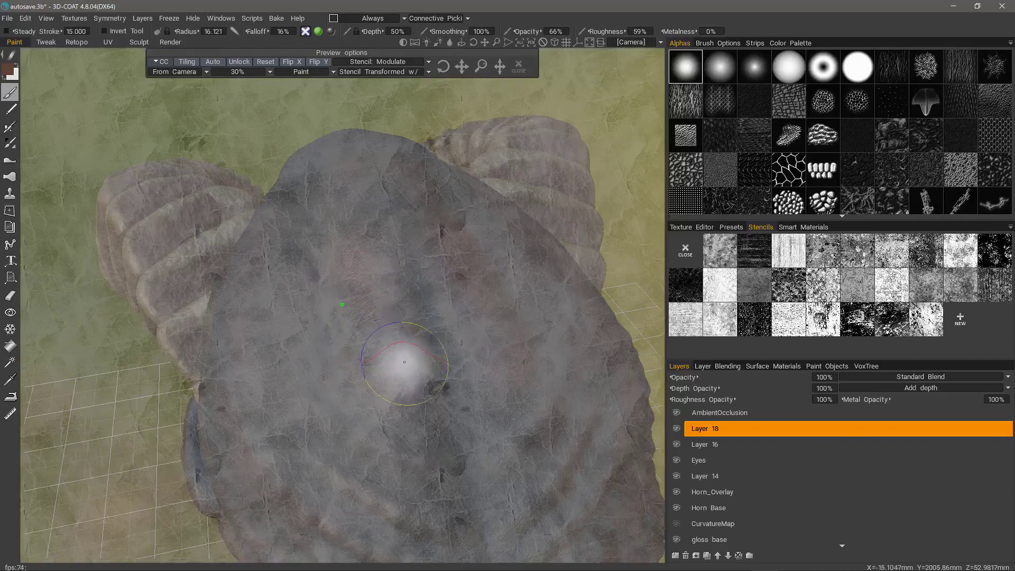
- Enlarge the brush radius to 19.625 and turn off the cracked stencil
mouse_move(379, 359)
right_mouse_down()
mouse_move(418, 355)
mouse_move(383, 356)
right_mouse_up()
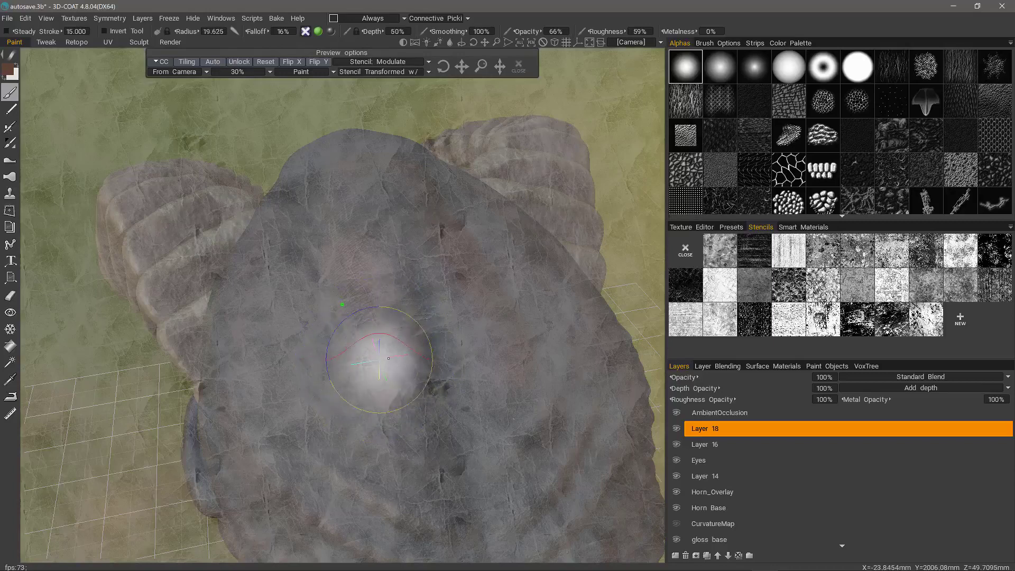
left_click(519, 66)
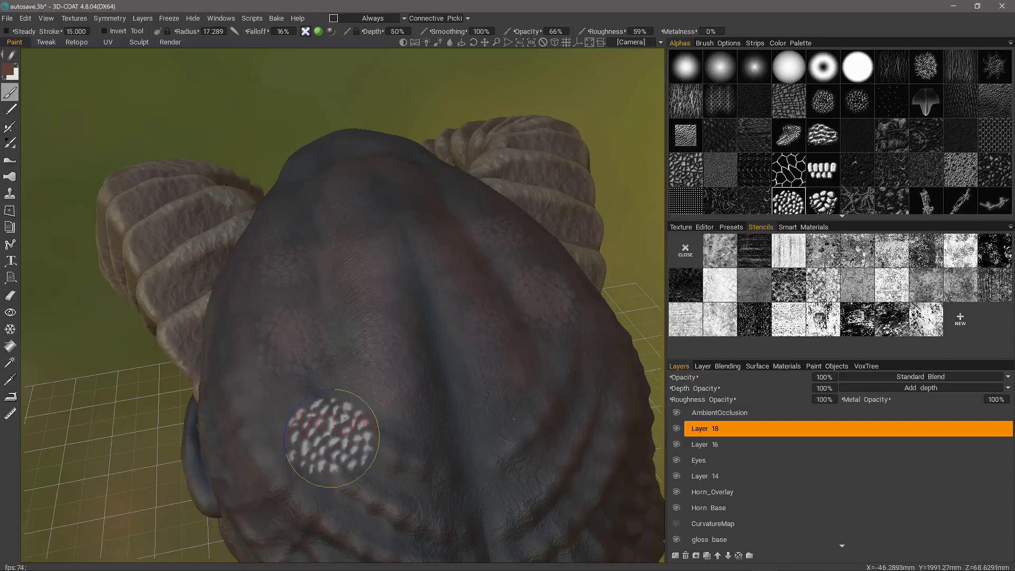
- Apply the blotchy stencil, fourth in the library's second row, and paint through it on the head with the scale-patterned alpha
scroll(417, 370, "down", 2)
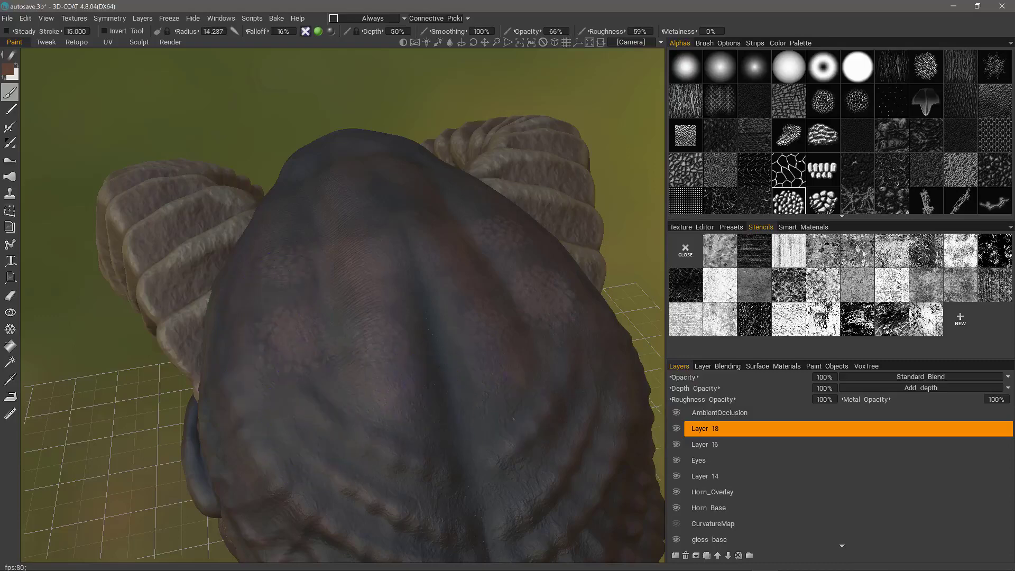
left_click(786, 290)
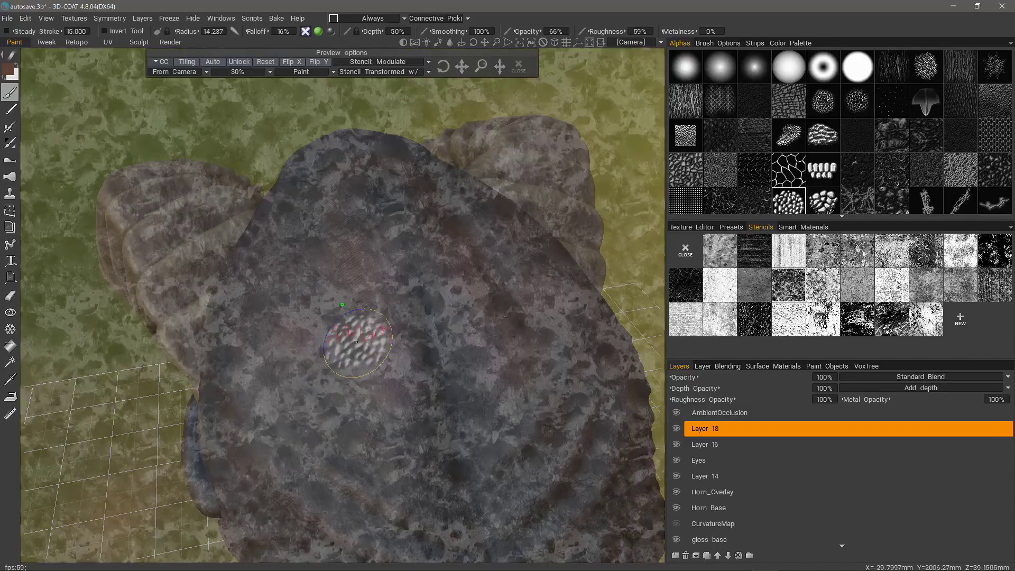
left_click_drag(367, 283, 376, 294)
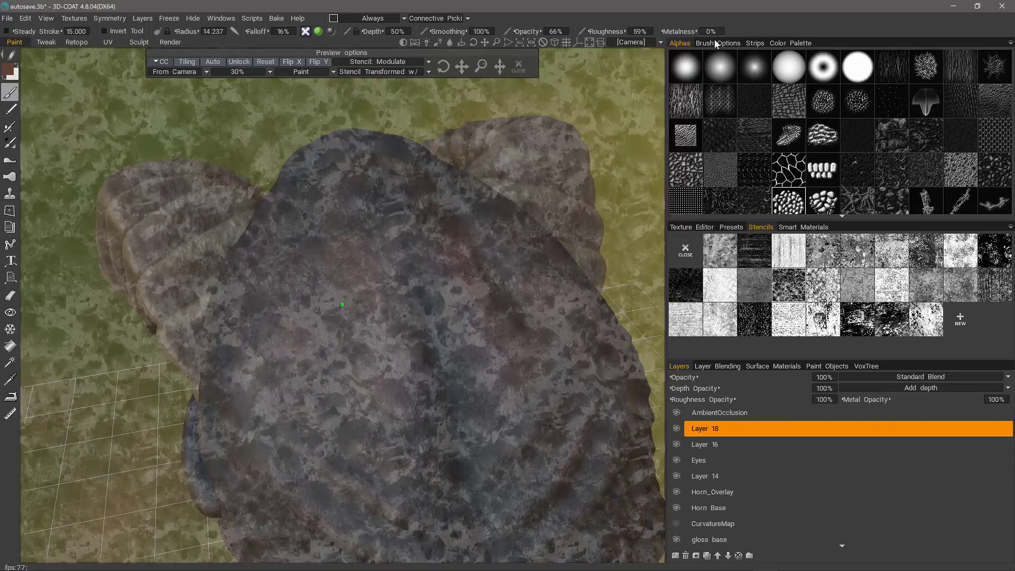
- Show the brush's rotation, variation and jitter options, and paint more brown scales on the head through the blotchy stencil
left_click(717, 43)
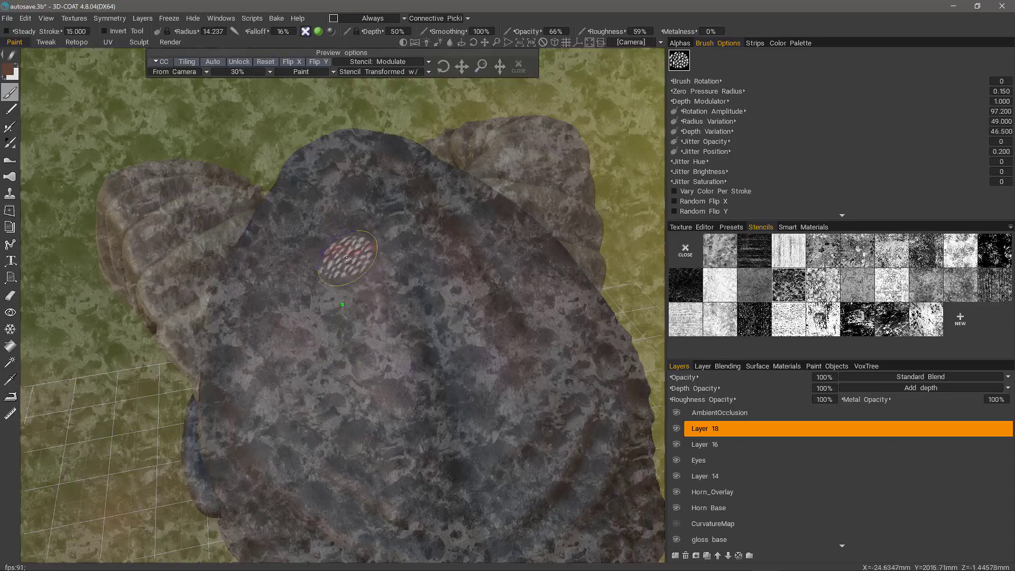
left_click_drag(356, 224, 373, 266)
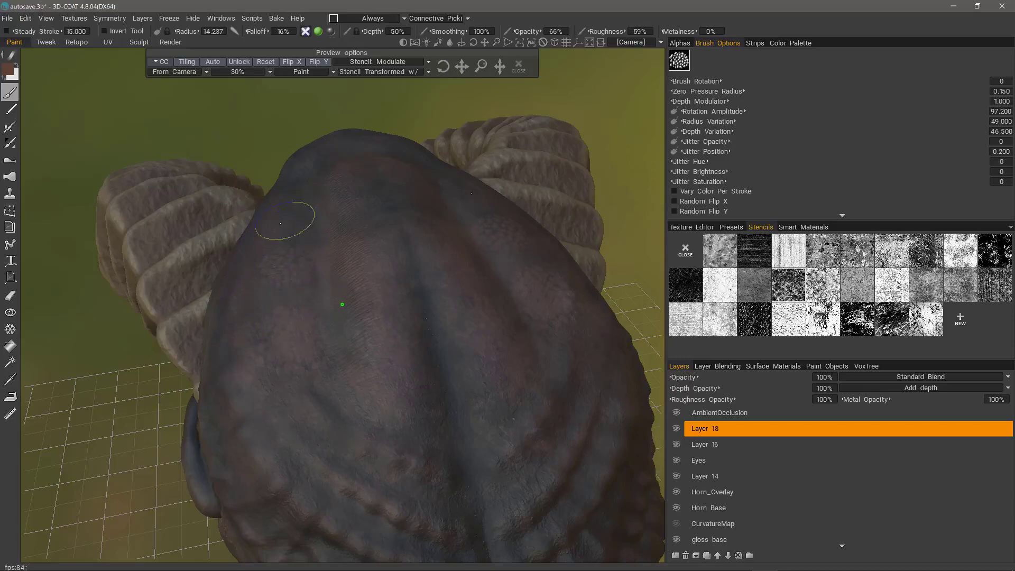
- Turn off the blotchy stencil and inspect the painted creature head from the front
scroll(288, 254, "down", 2)
left_click(520, 67)
scroll(290, 381, "down", 3)
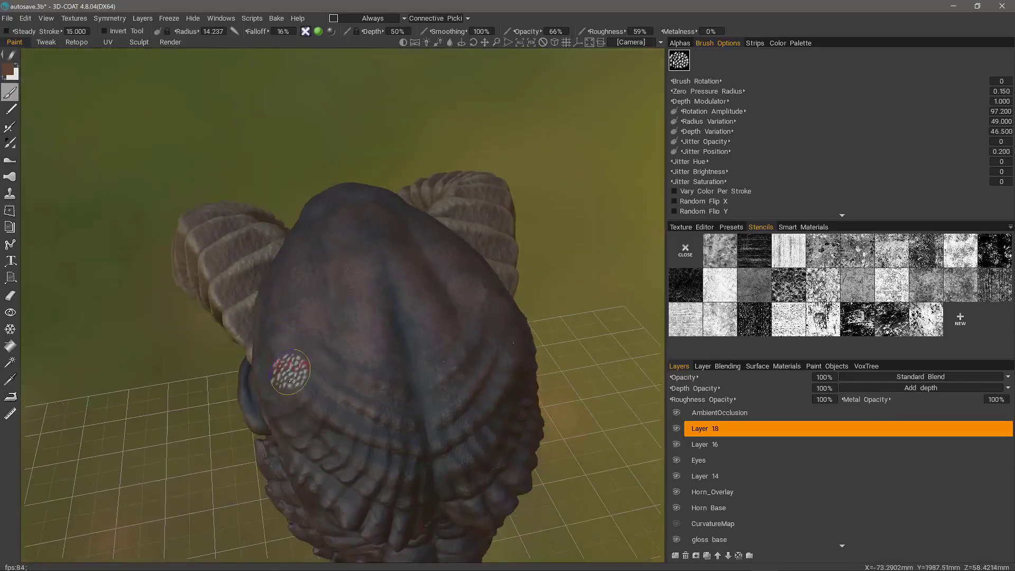
left_click_drag(289, 382, 319, 317, "alt")
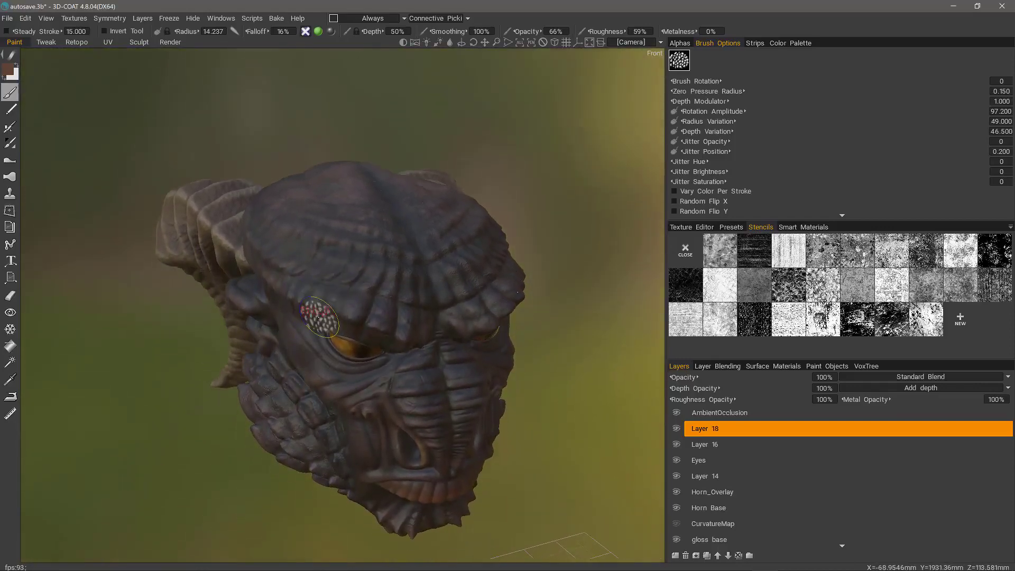